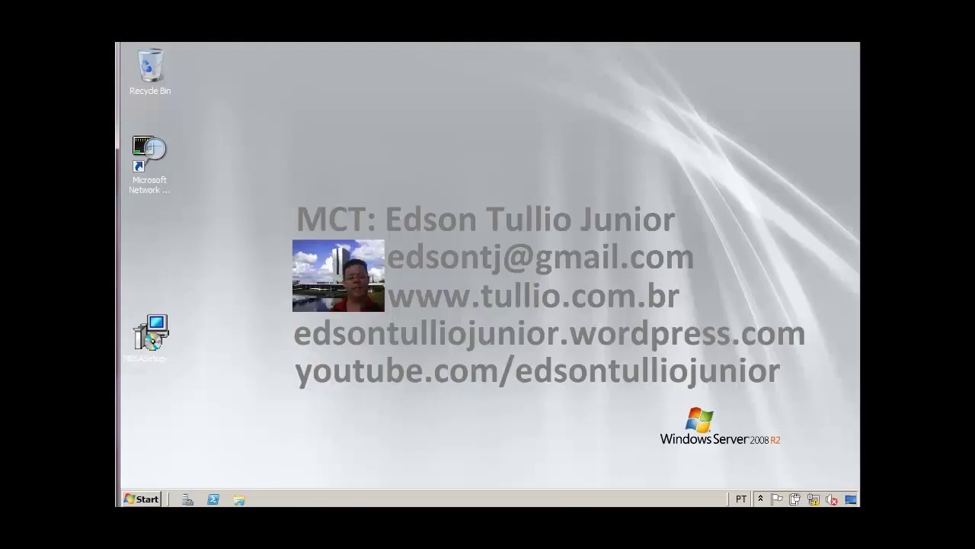
Open Active Directory Users and Computers, show the contents of the Sao Paulo organizational unit, and maximize the console.
click(141, 500)
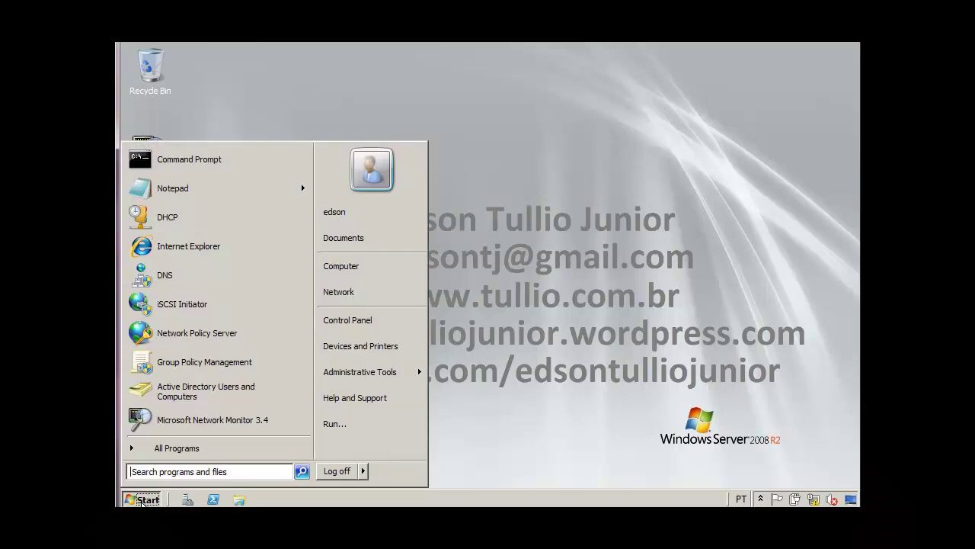
mouse_move(355, 370)
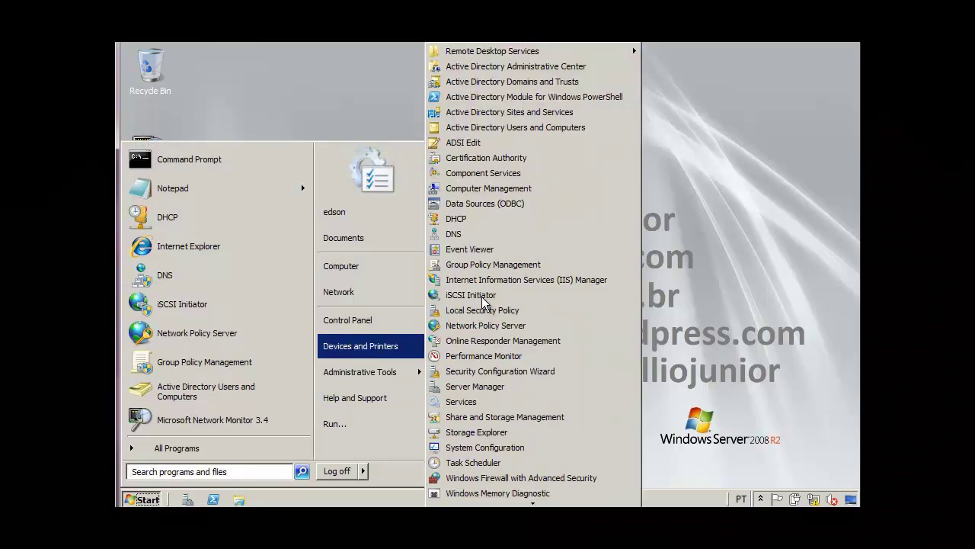
click(544, 128)
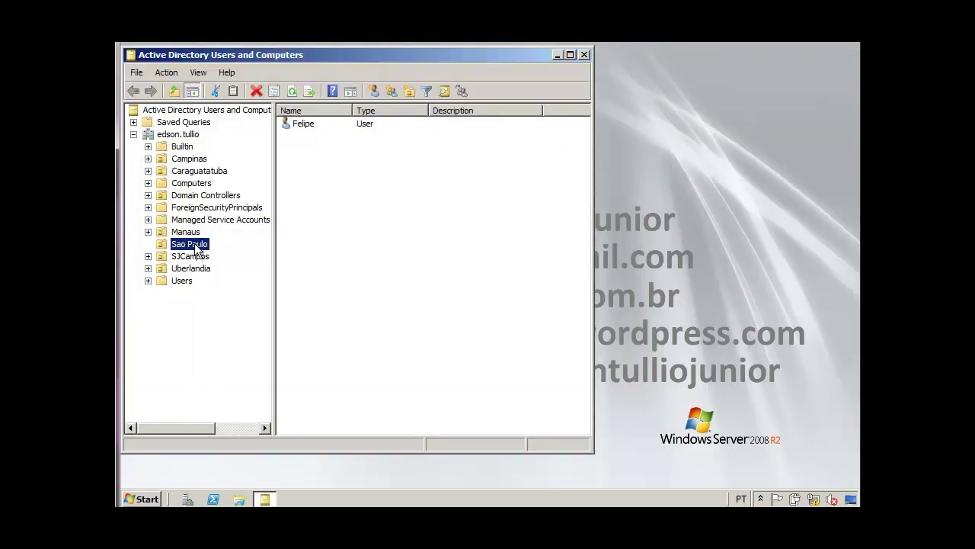
click(305, 124)
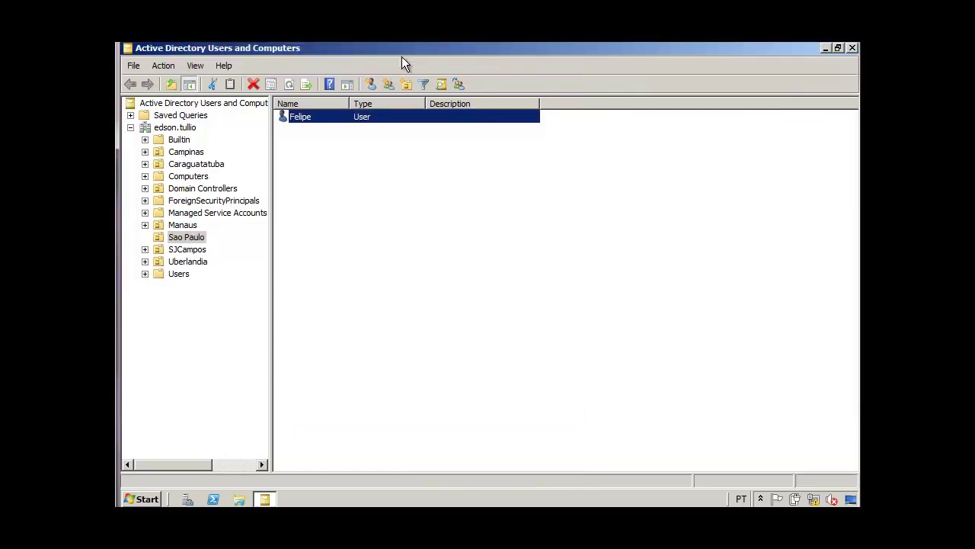
double_click(401, 57)
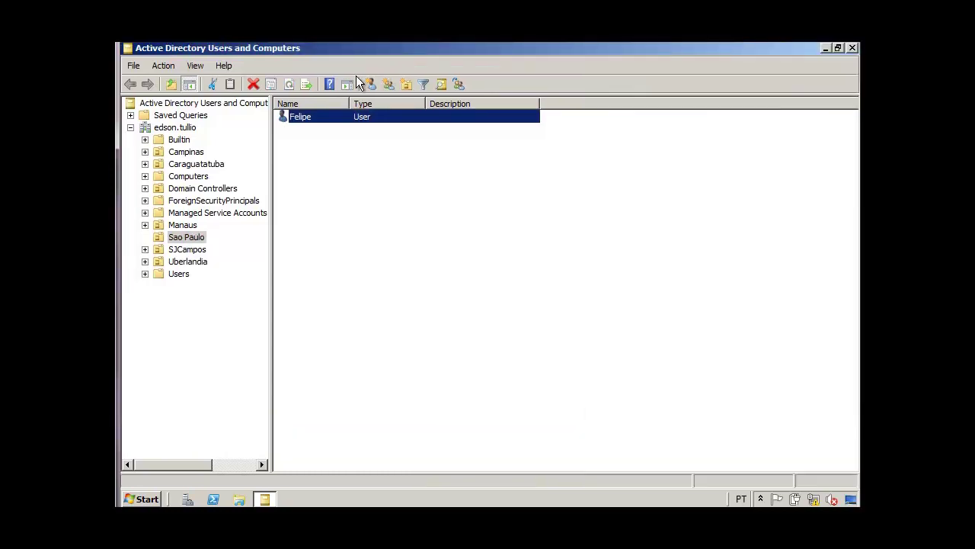
Review the network access permission in the dial-in properties of the user account in Sao Paulo.
right_click(304, 120)
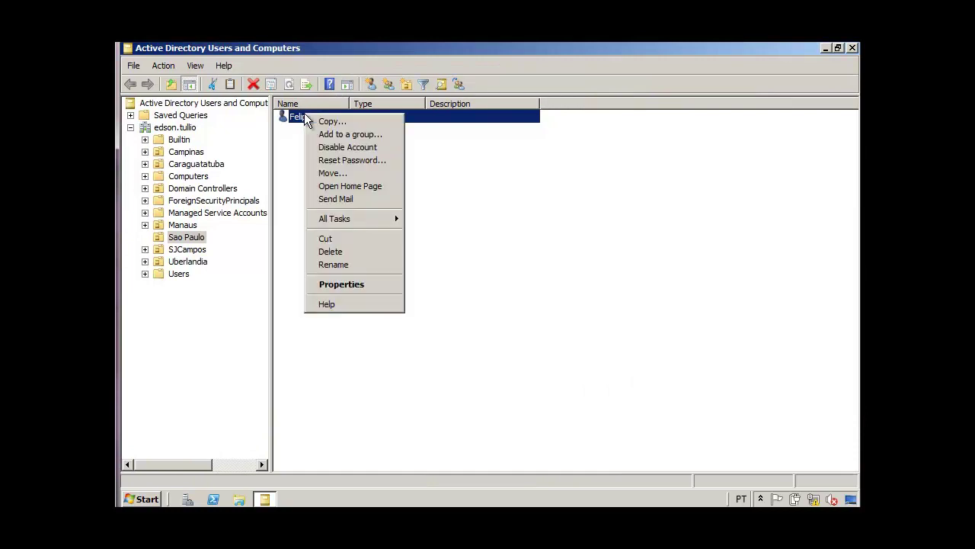
click(333, 284)
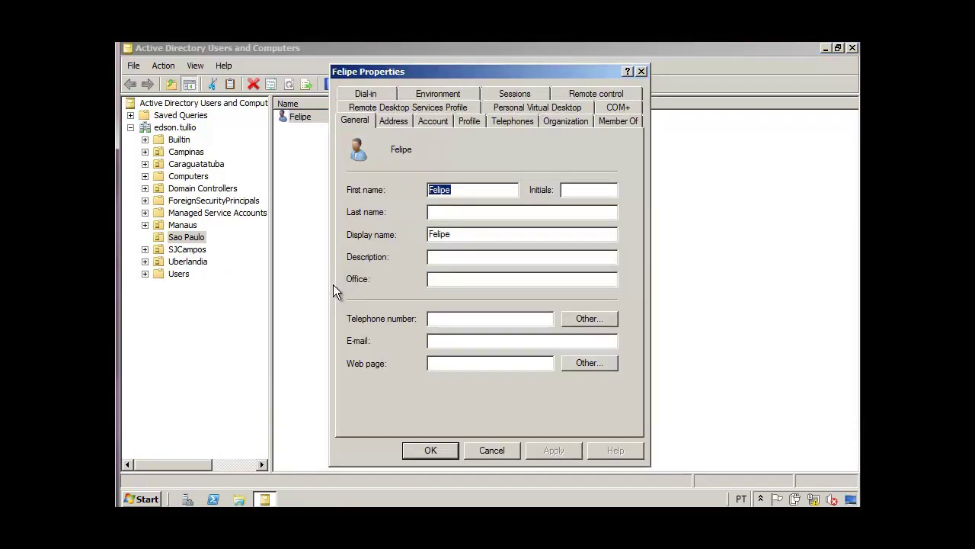
click(373, 90)
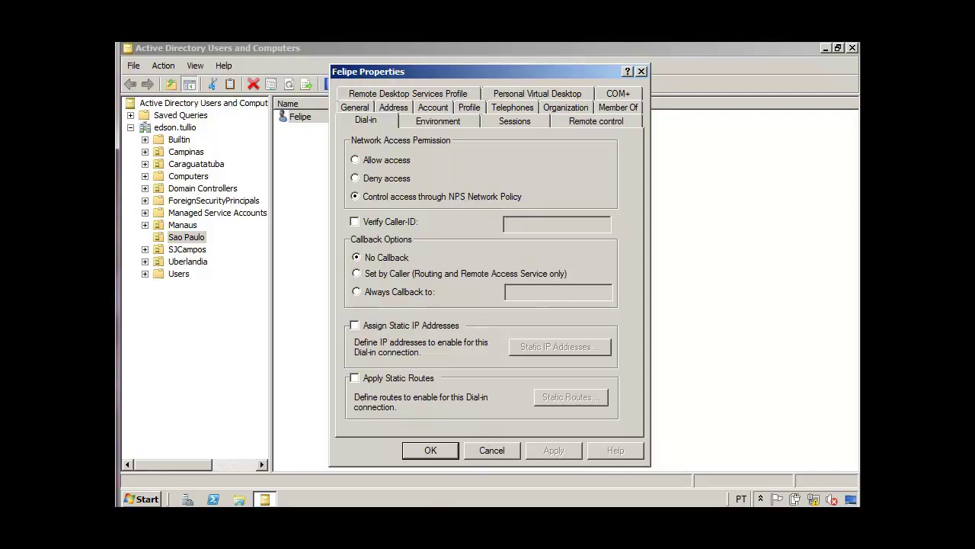
click(436, 454)
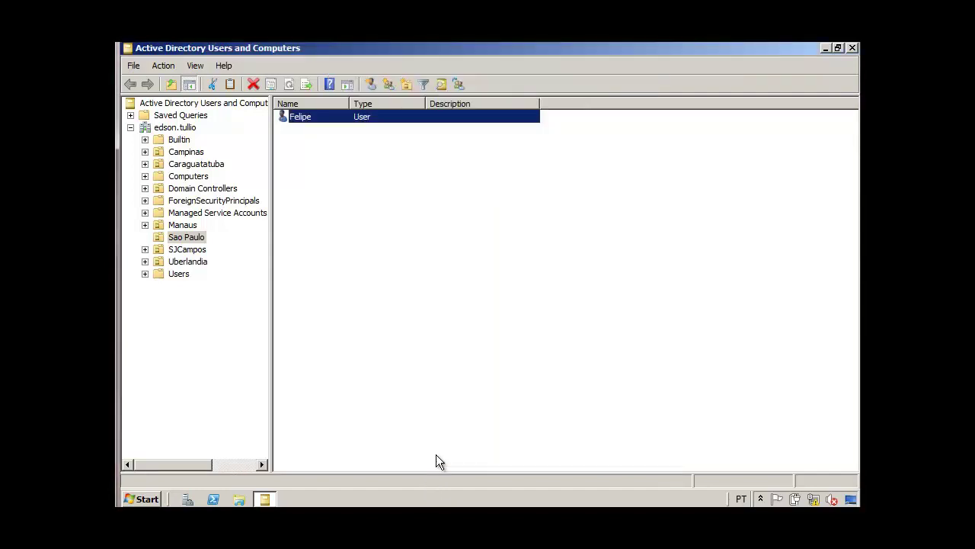
Create a global security group named usuarios_remotos in the Sao Paulo organizational unit.
right_click(326, 200)
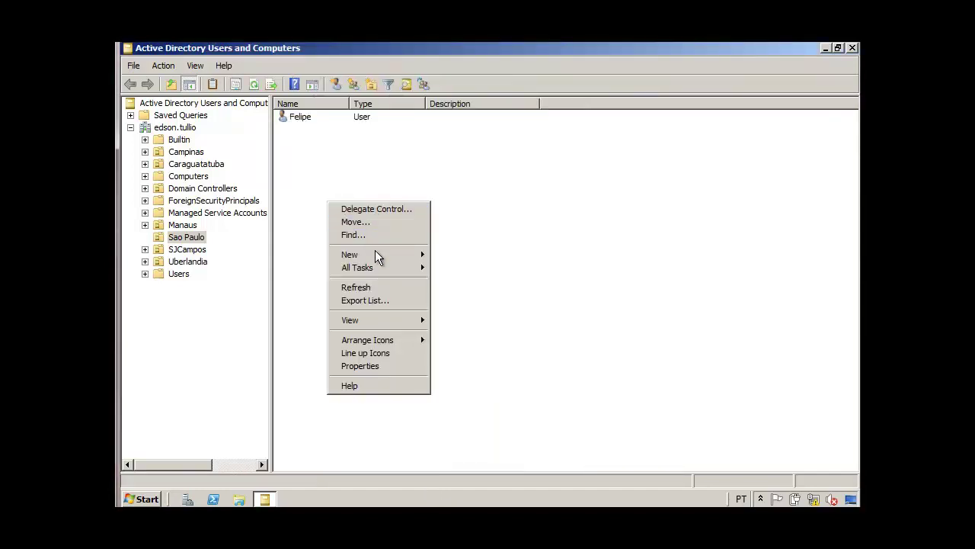
mouse_move(375, 256)
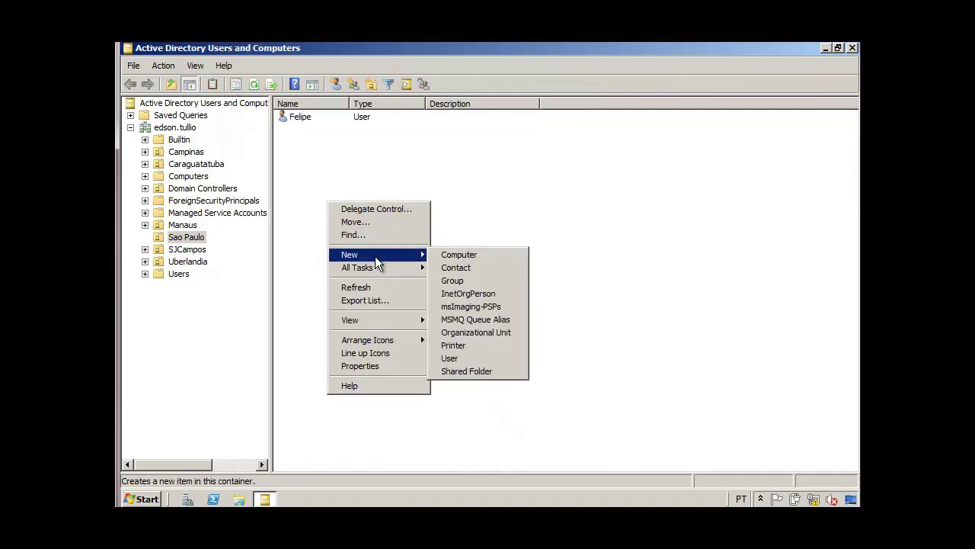
click(470, 286)
text(usuarios_remotos)
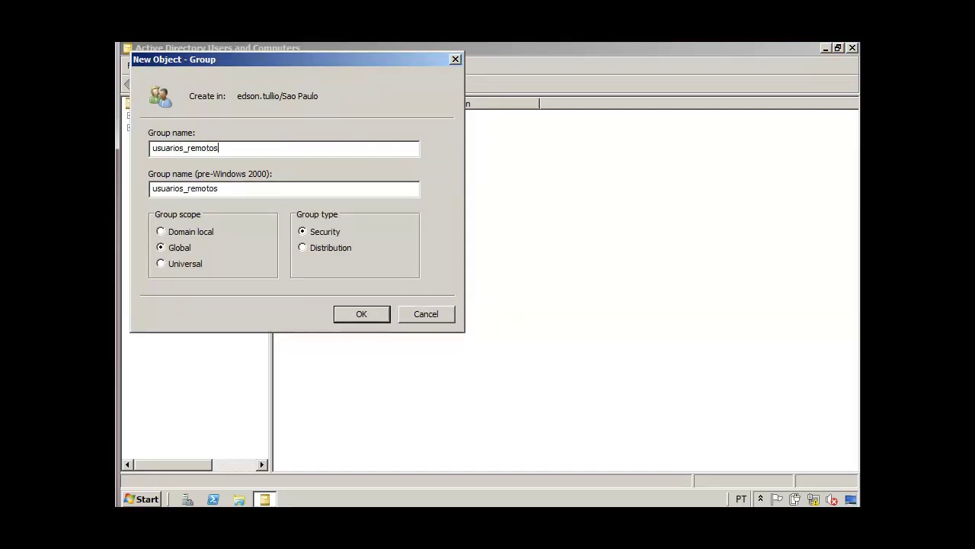
click(364, 314)
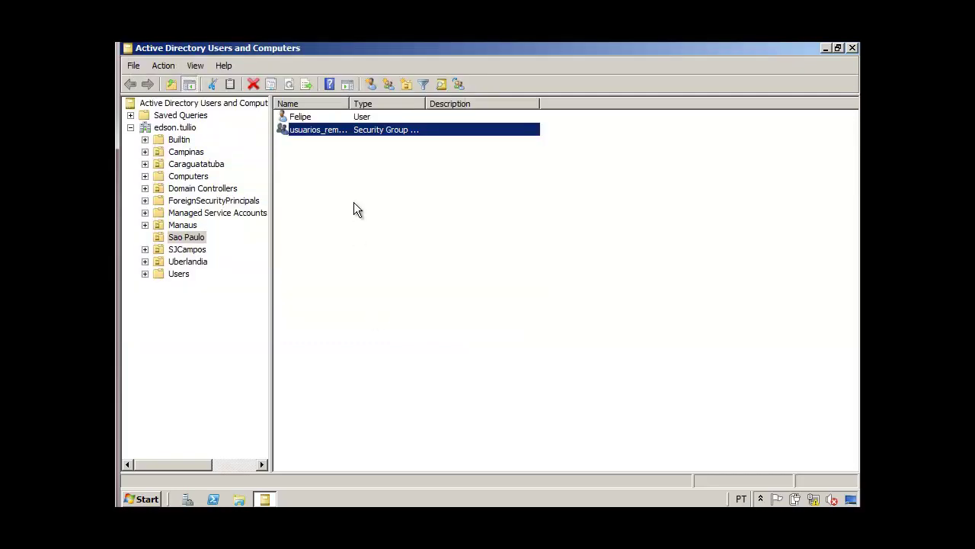
Add the Sao Paulo user account to the usuarios_remotos group and apply the membership change.
double_click(309, 120)
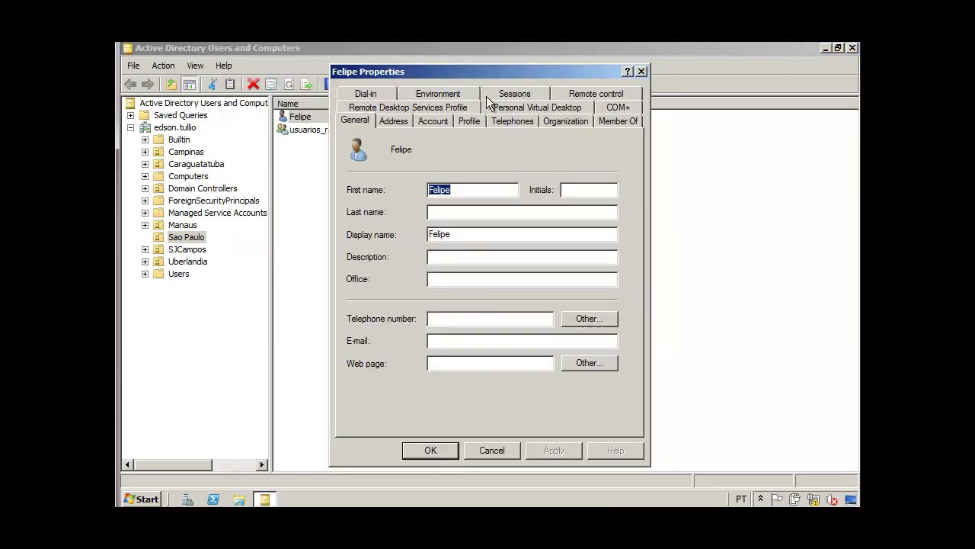
click(616, 123)
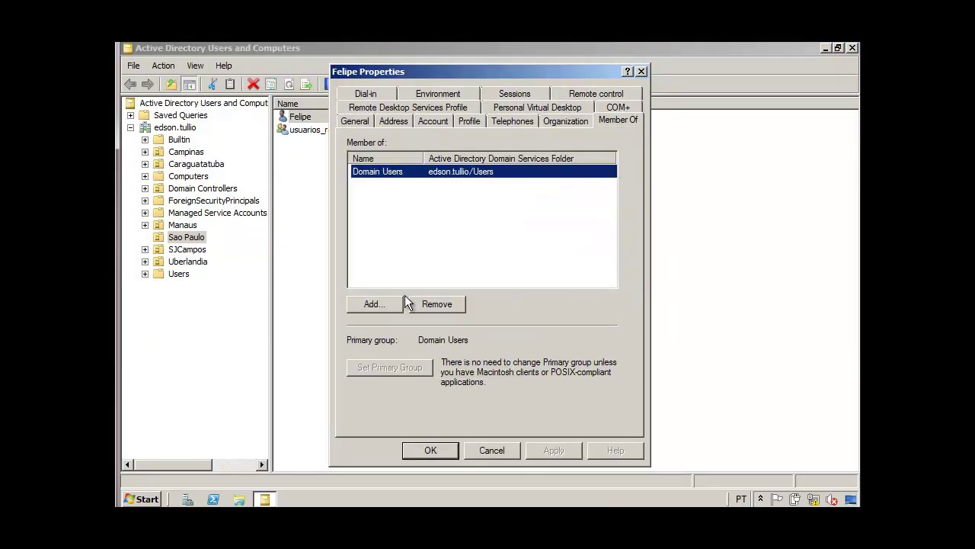
click(386, 302)
text(usua)
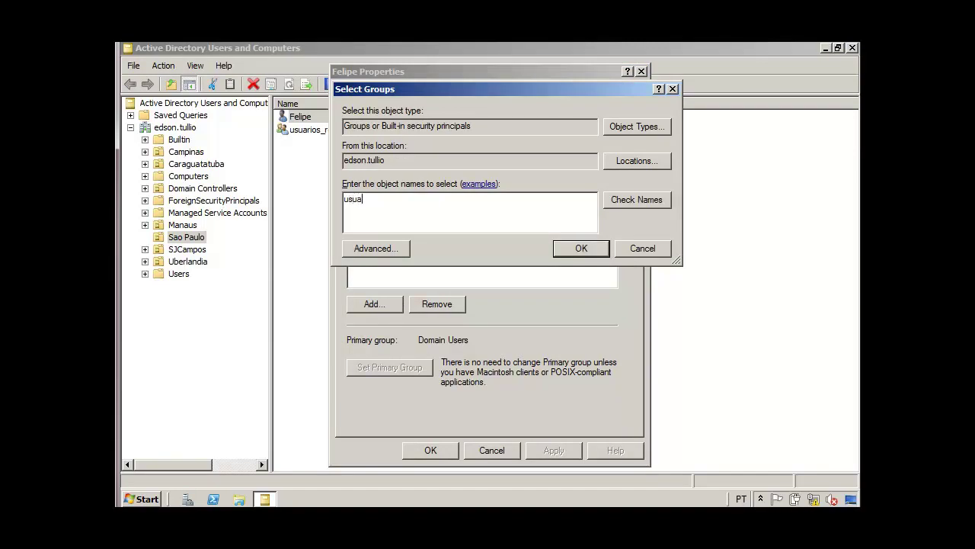
key(Return)
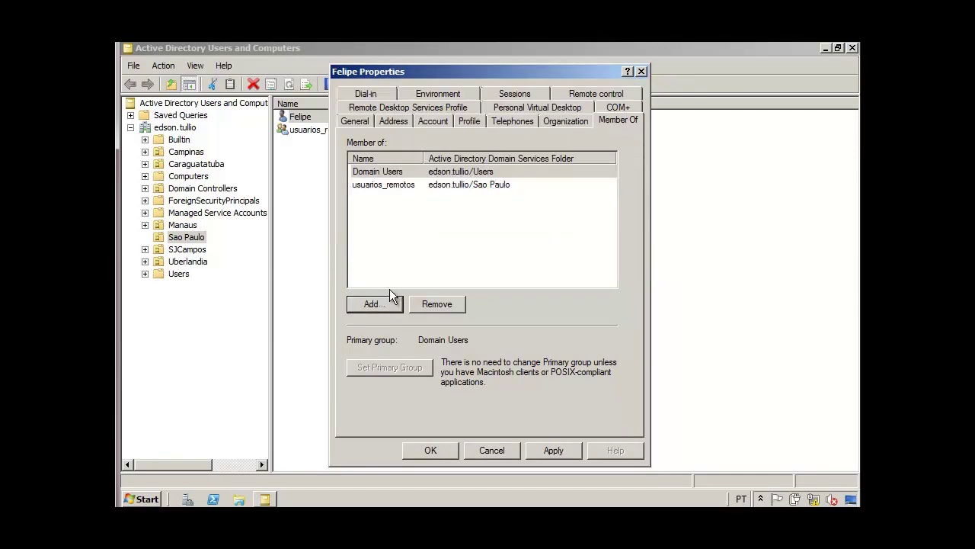
click(549, 450)
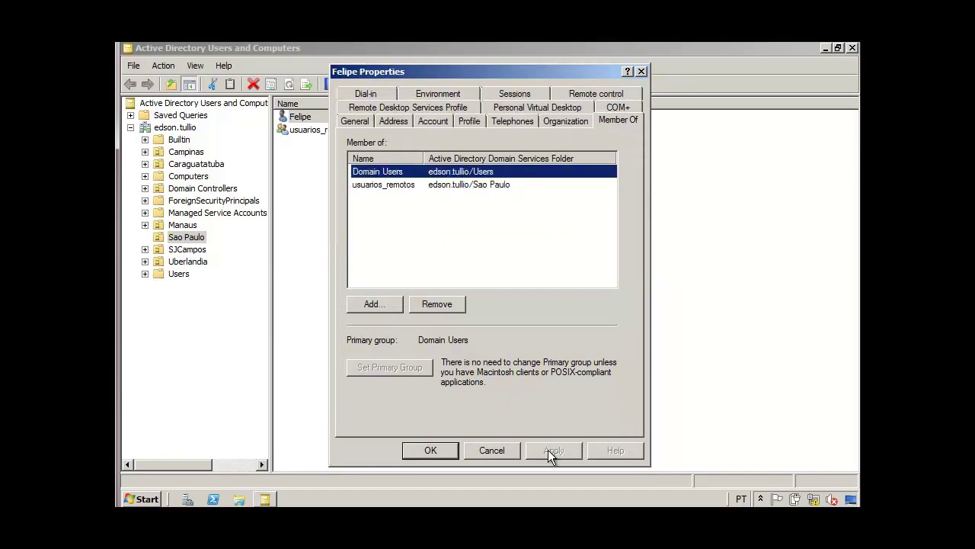
click(435, 447)
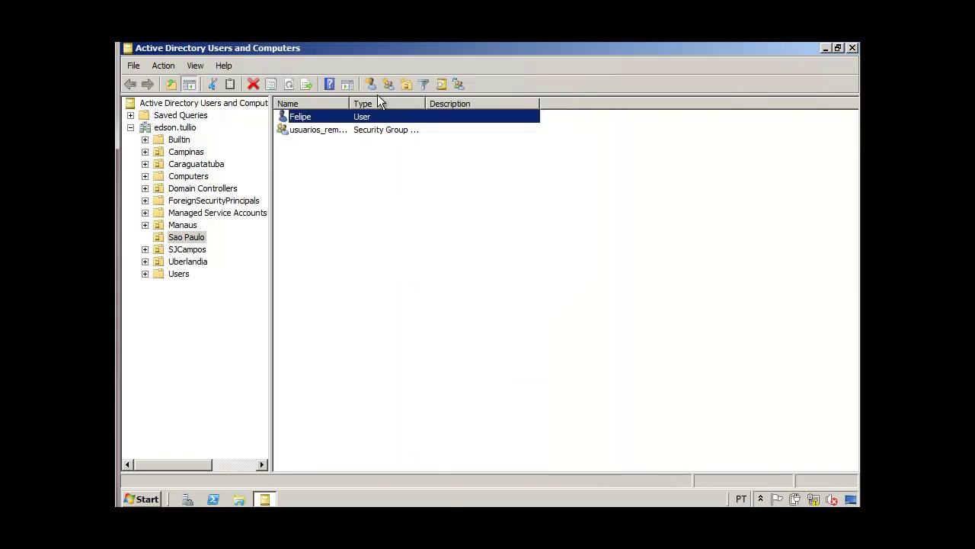
Fit the Name and Type column widths to their contents and select the usuarios_remotos group.
double_click(349, 103)
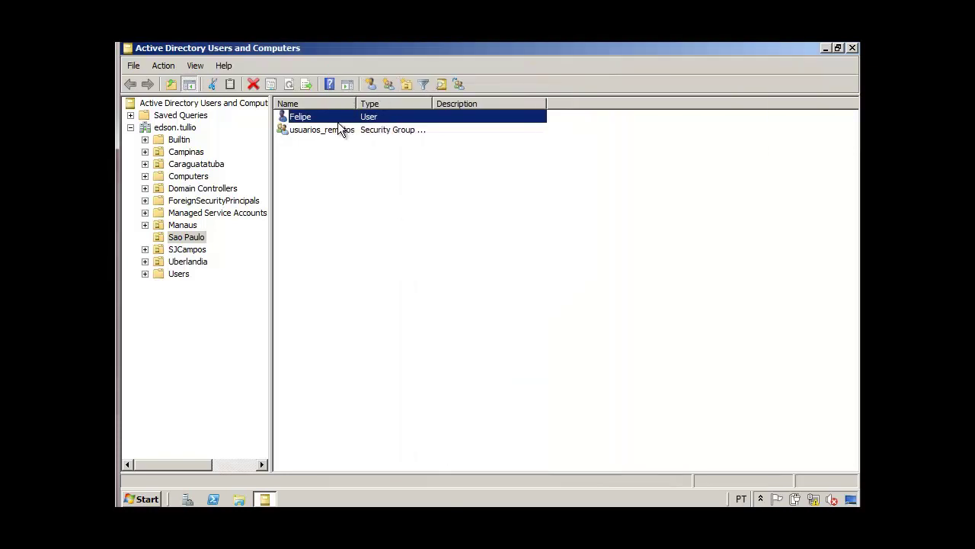
click(338, 129)
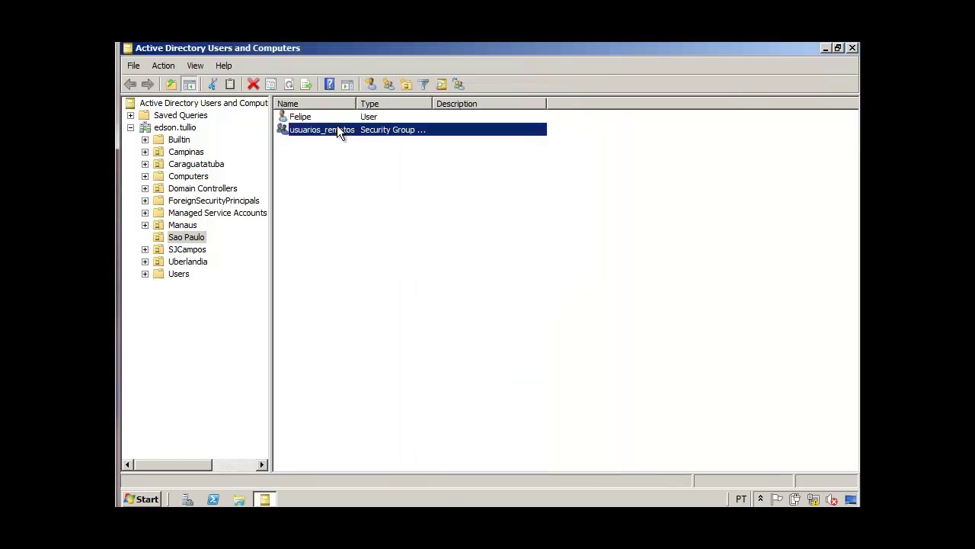
double_click(432, 104)
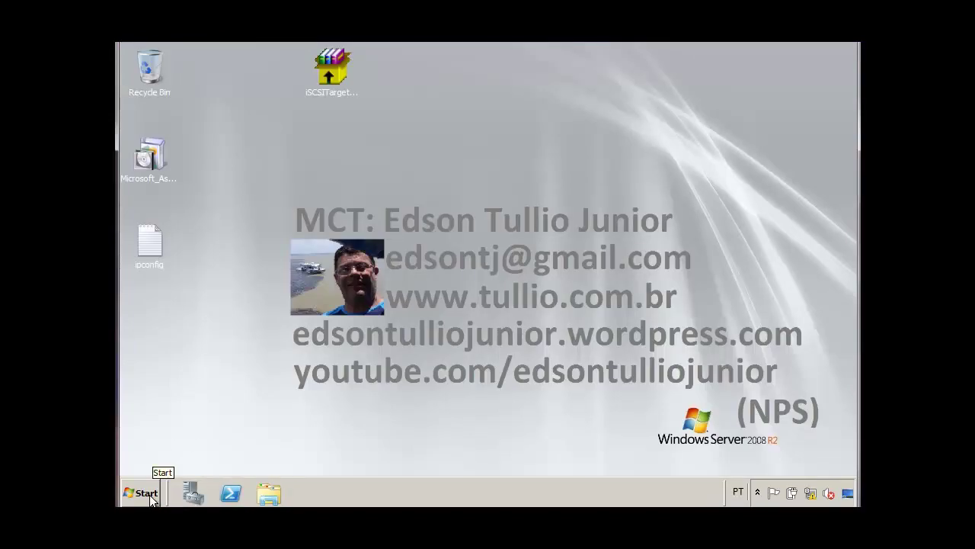
Switch to Server Manager on the NPS server and choose Network Policy and Access Services as the role to add.
click(190, 493)
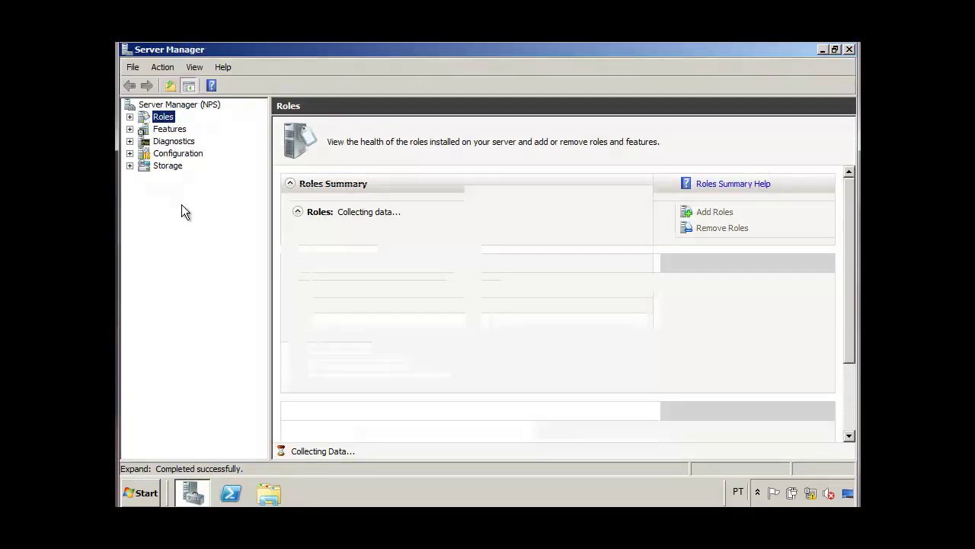
right_click(163, 119)
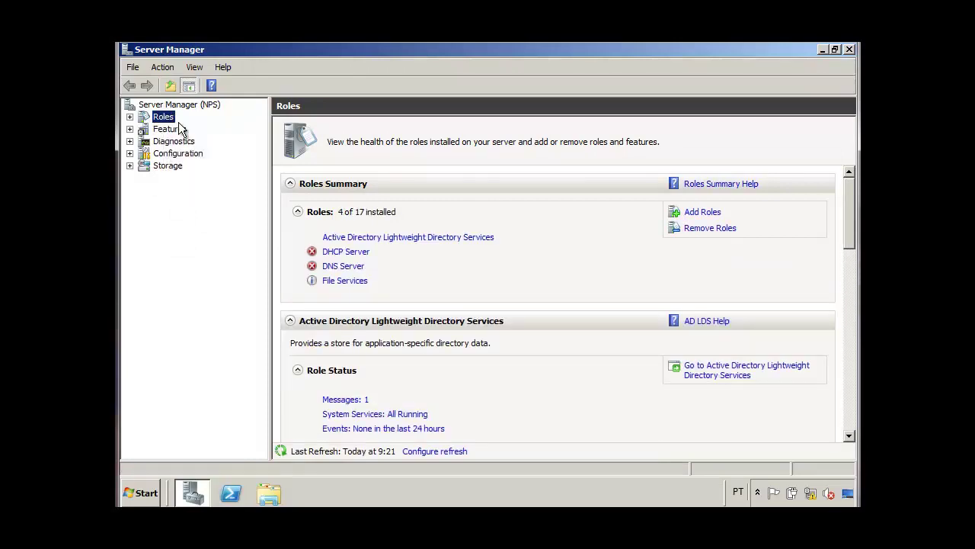
click(182, 126)
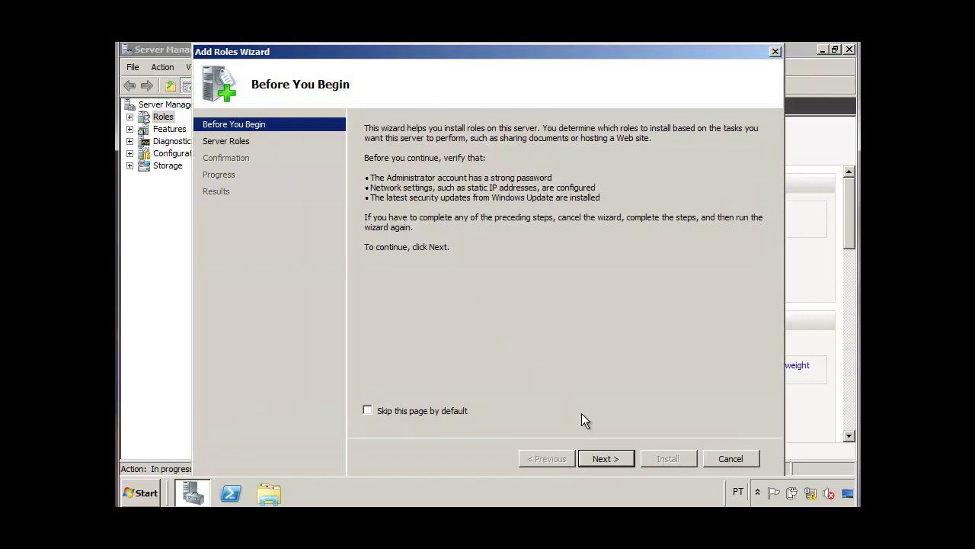
click(596, 456)
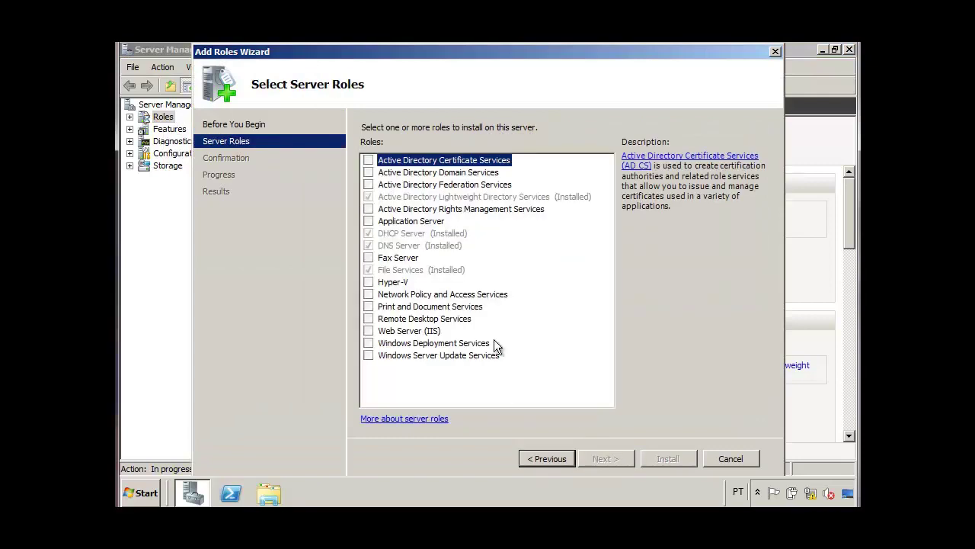
click(431, 295)
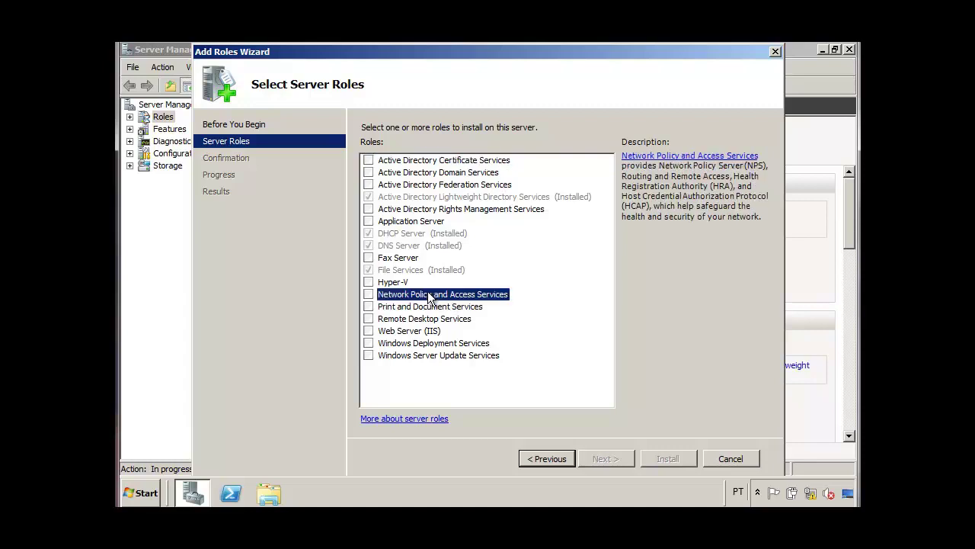
click(368, 294)
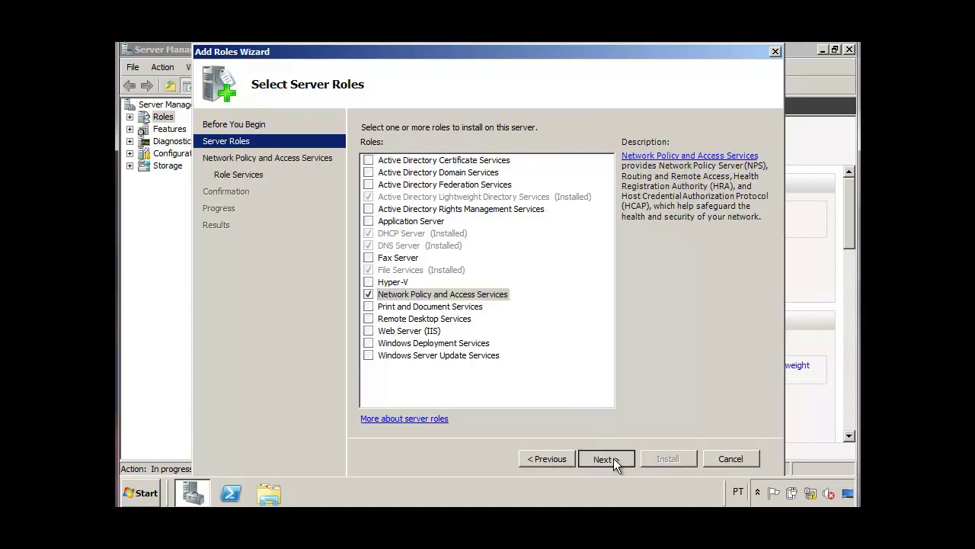
click(618, 459)
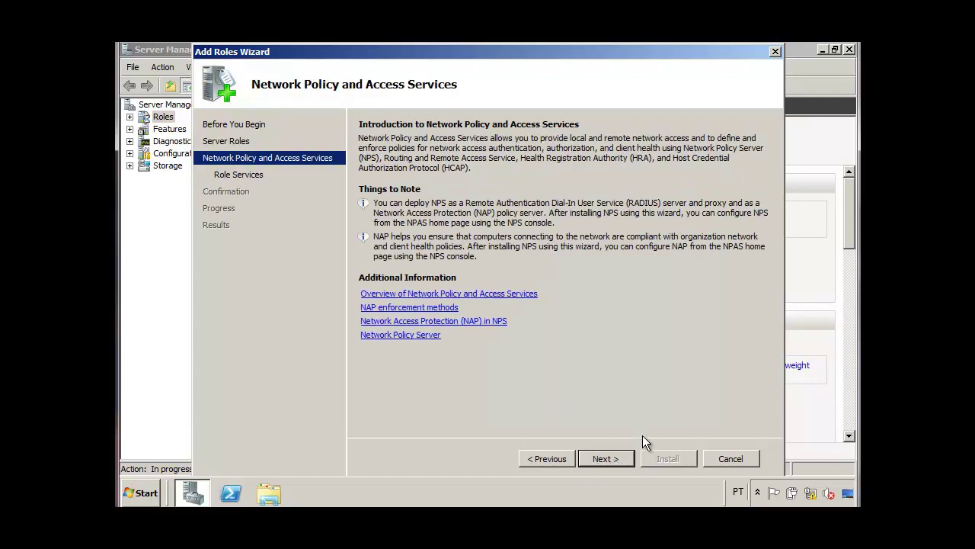
Install the Network Policy Server and Remote Access Service role services, and close the wizard once installation ends.
click(607, 460)
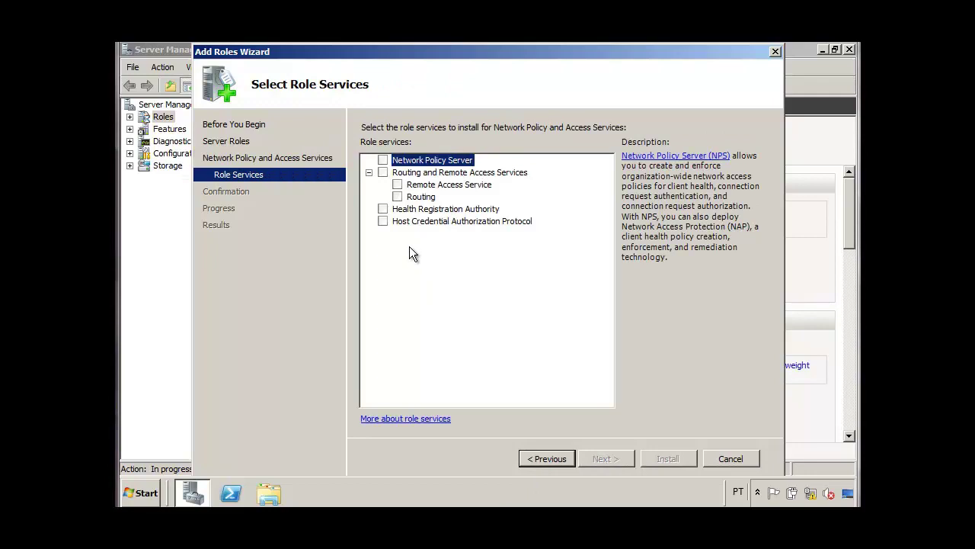
click(384, 161)
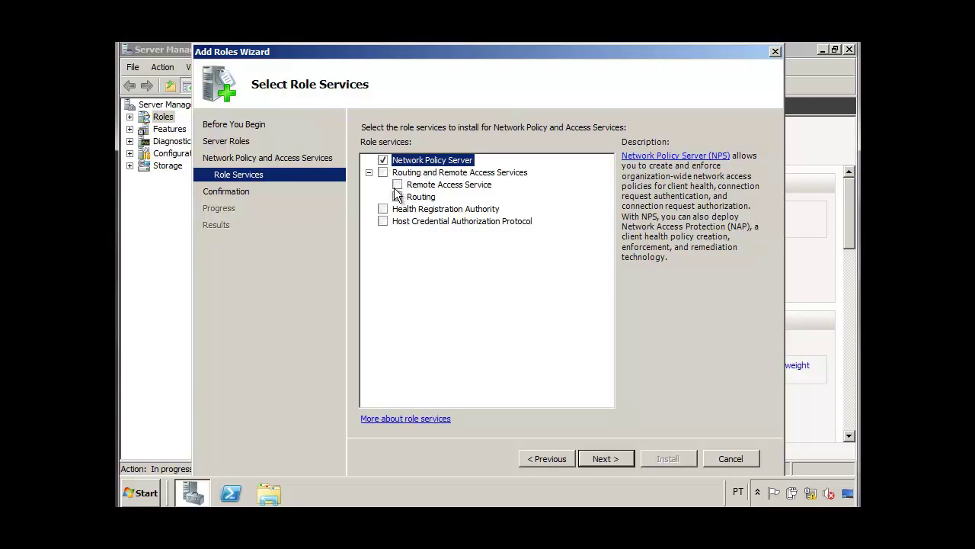
click(396, 185)
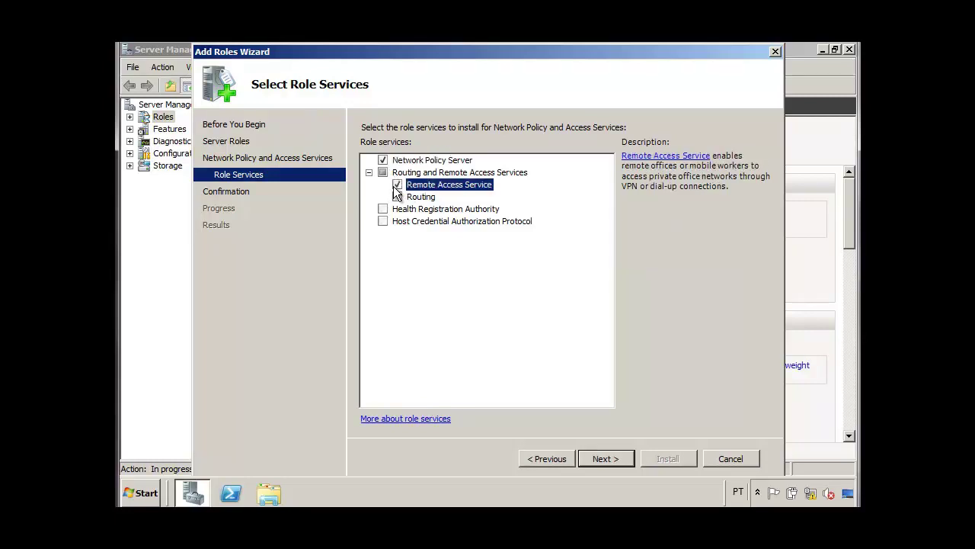
click(605, 460)
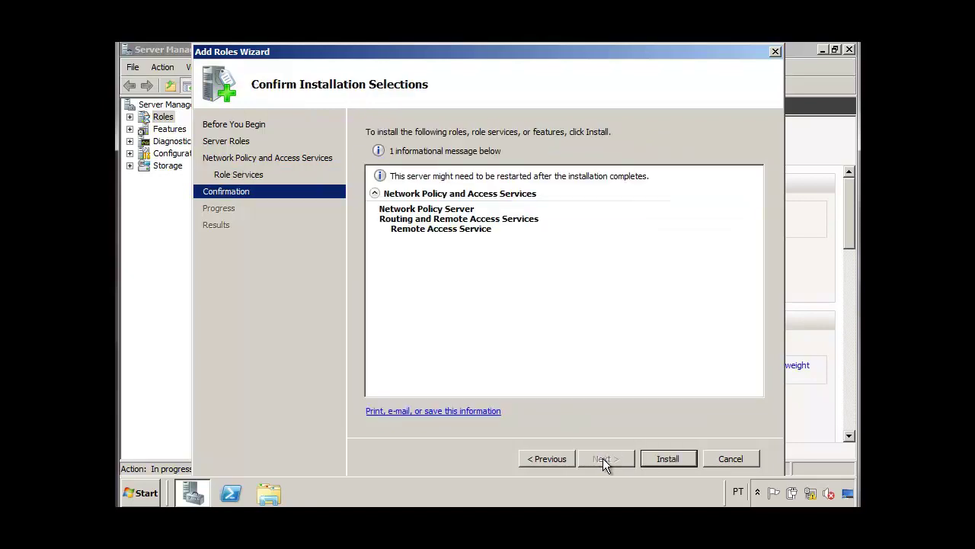
click(670, 459)
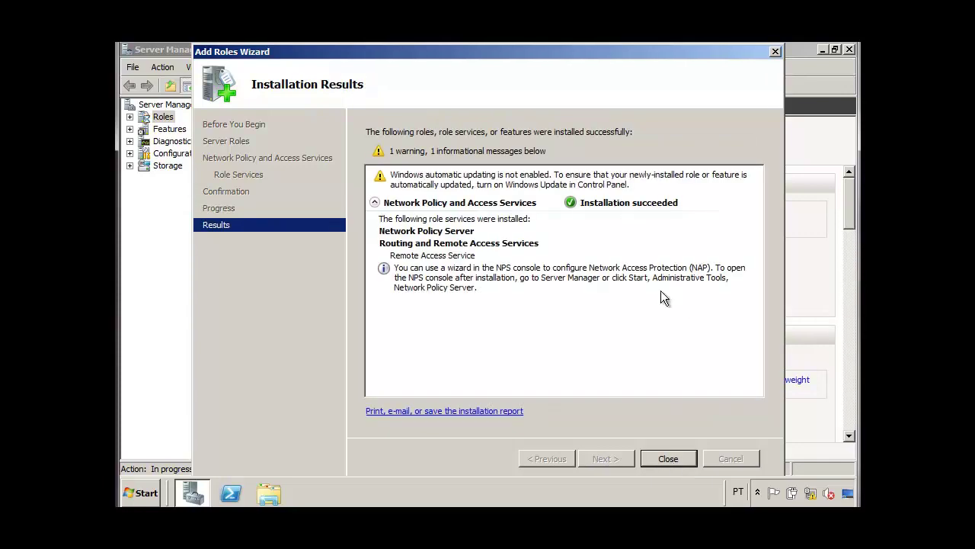
click(657, 459)
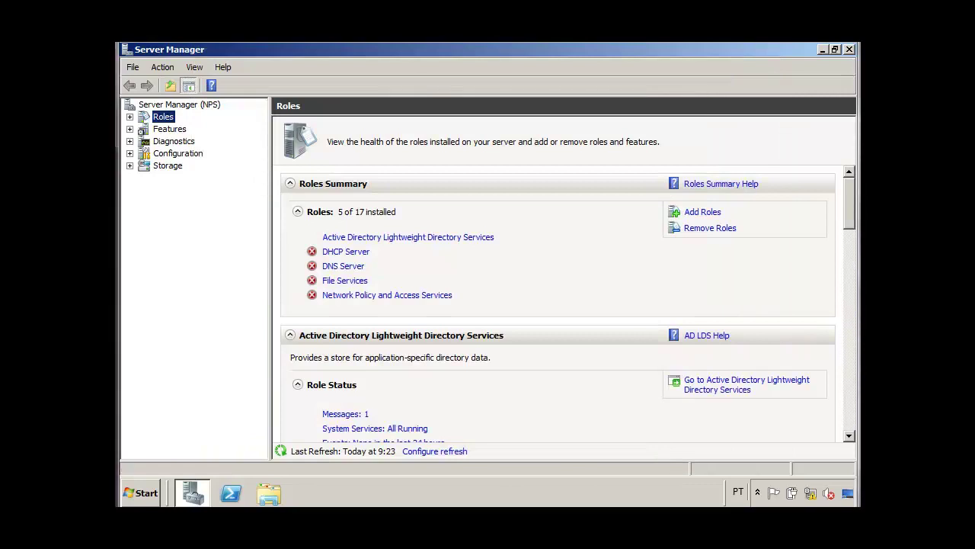
Open the Routing and Remote Access console on the NPS server and maximize its window.
click(141, 493)
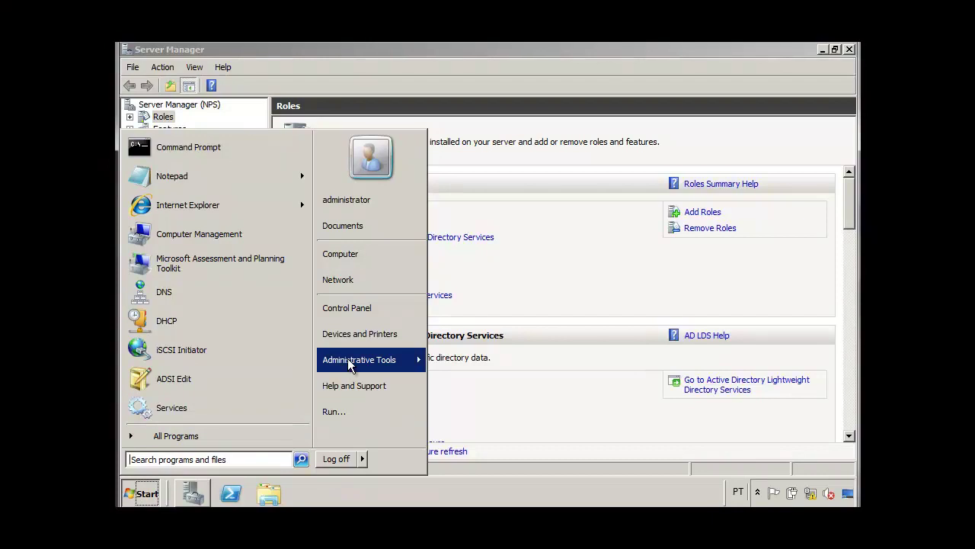
mouse_move(355, 364)
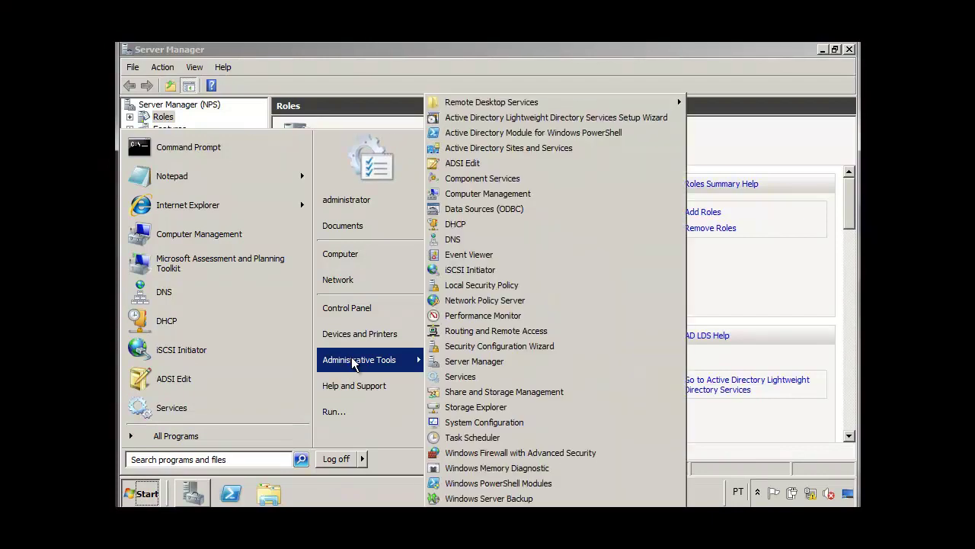
click(493, 331)
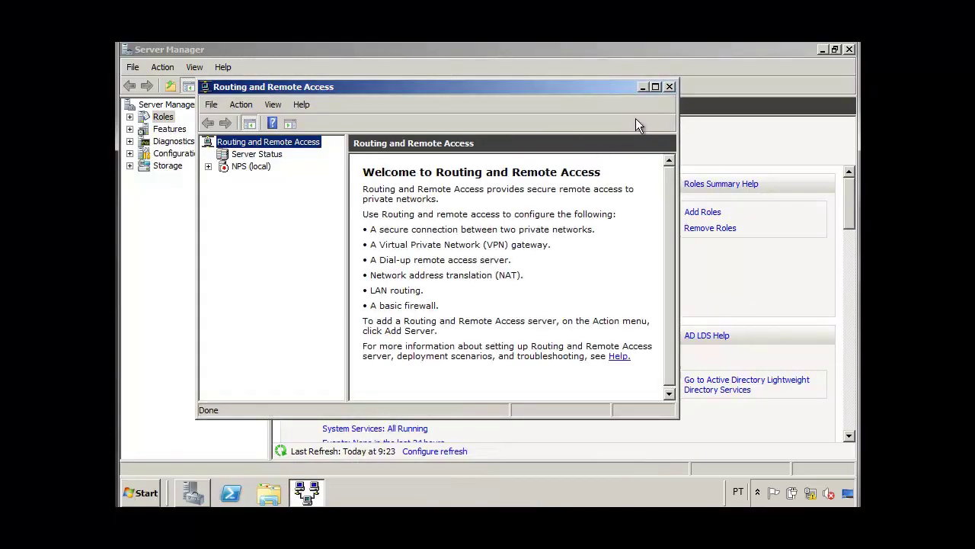
click(656, 86)
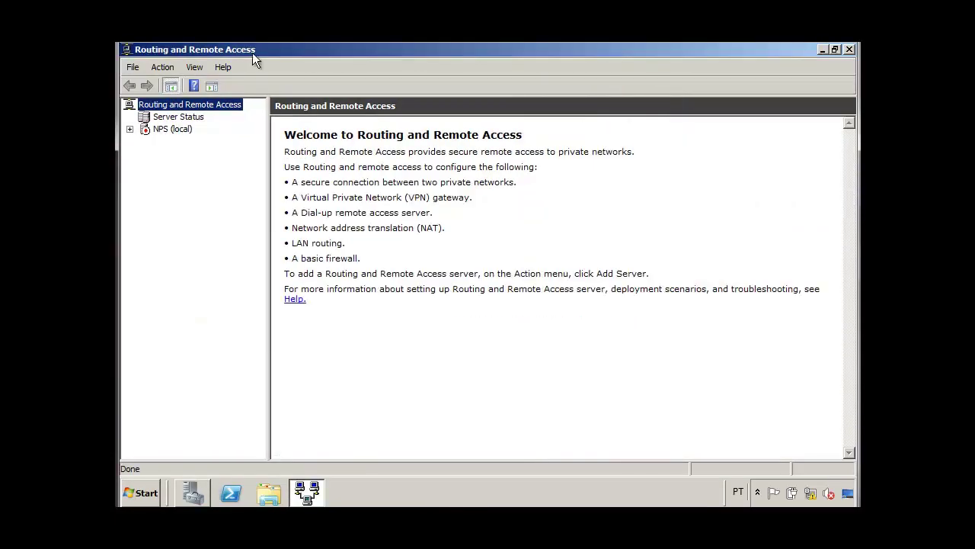
Start configuring and enabling Routing and Remote Access on NPS (local), choosing Remote access (dial-up or VPN) with only VPN enabled.
click(175, 128)
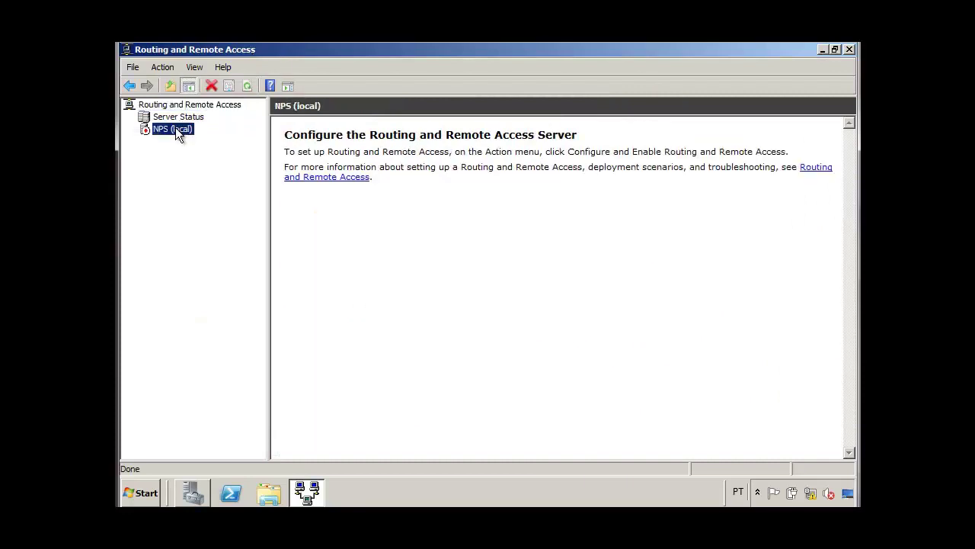
right_click(176, 131)
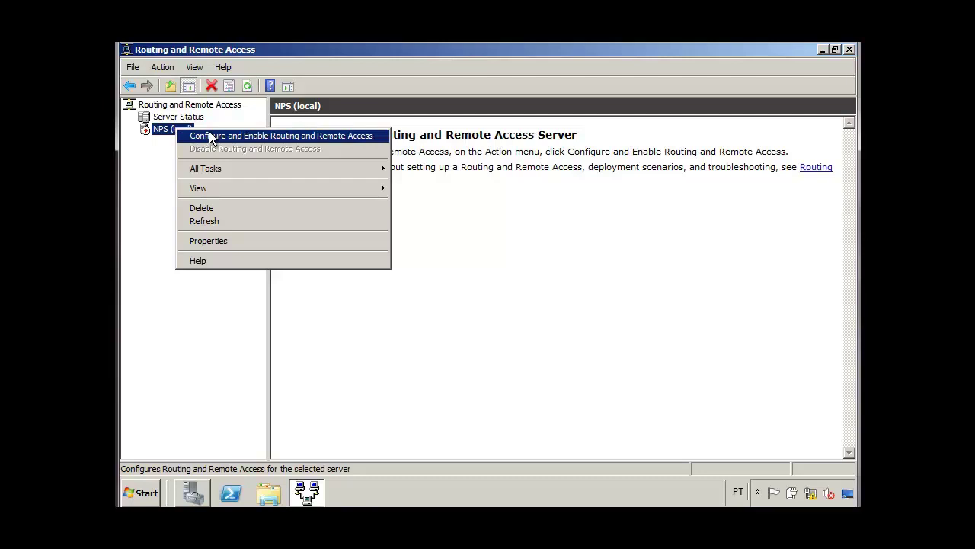
click(209, 136)
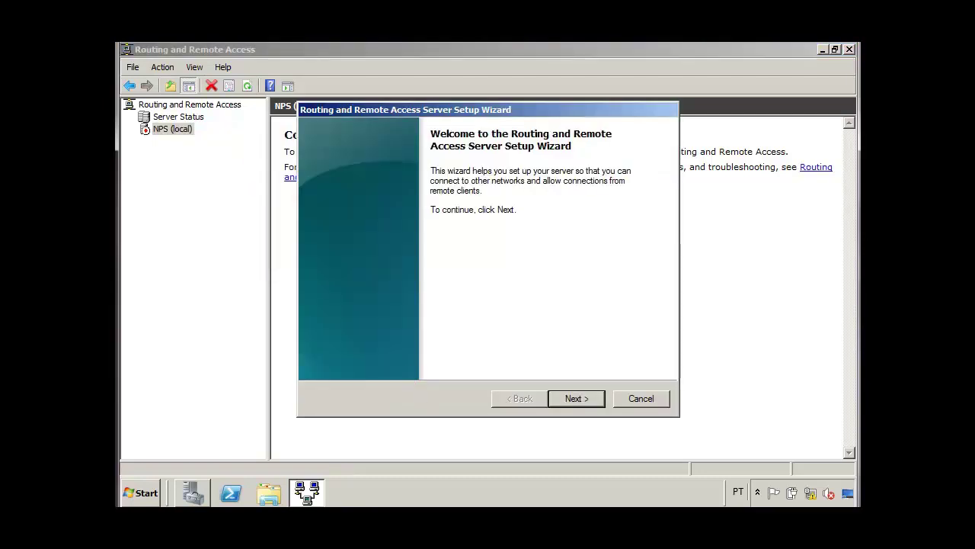
click(574, 400)
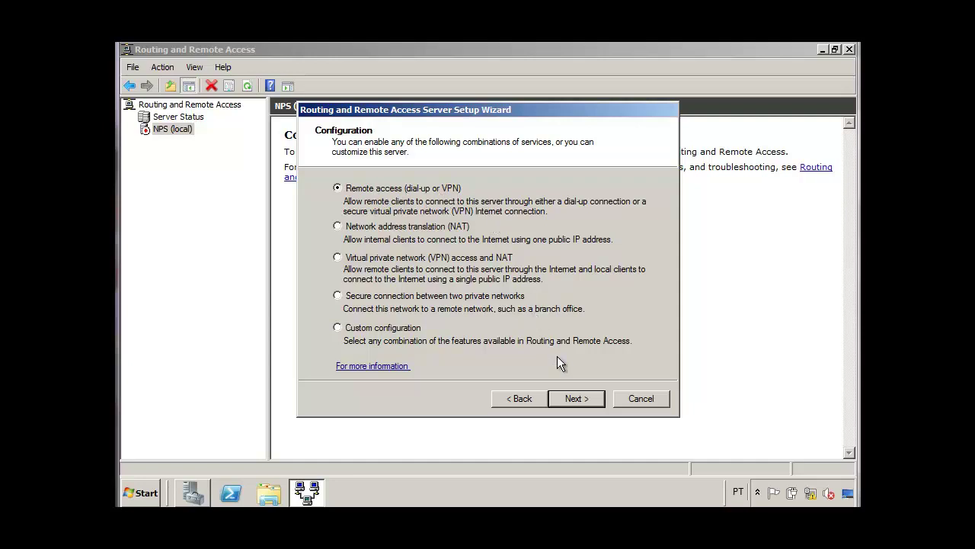
click(572, 404)
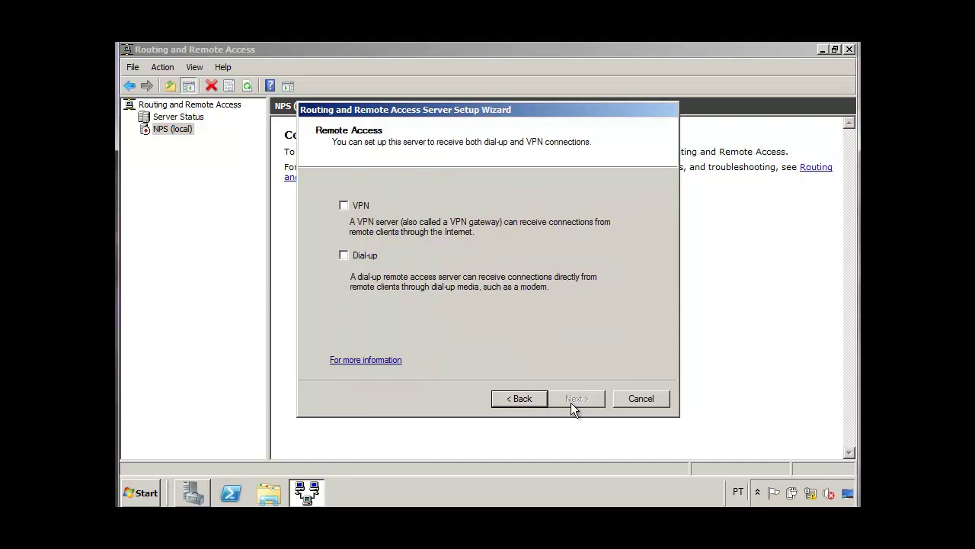
click(343, 204)
click(568, 394)
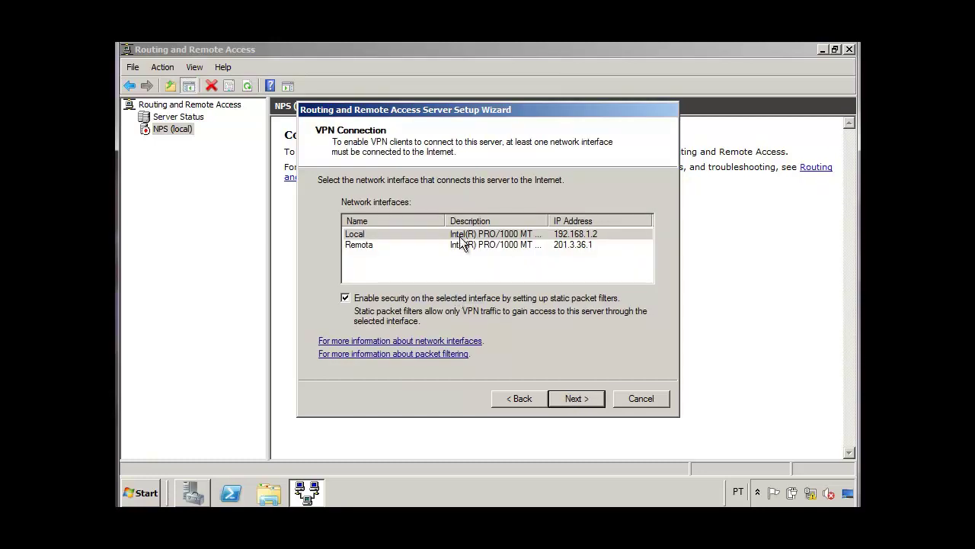
Select Remota as the interface connected to the Internet and resize the Name and Description columns to read the adapter details.
drag(447, 220, 400, 220)
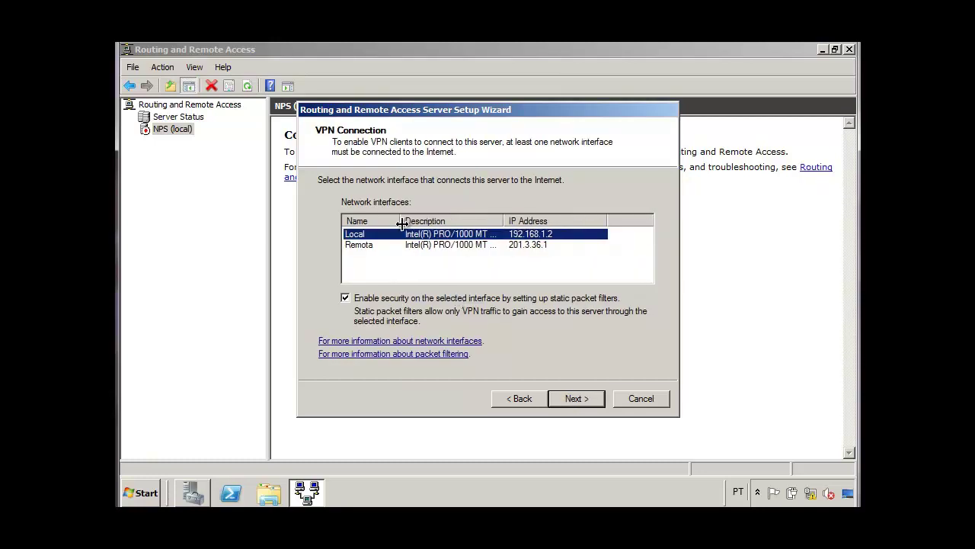
drag(505, 220, 534, 221)
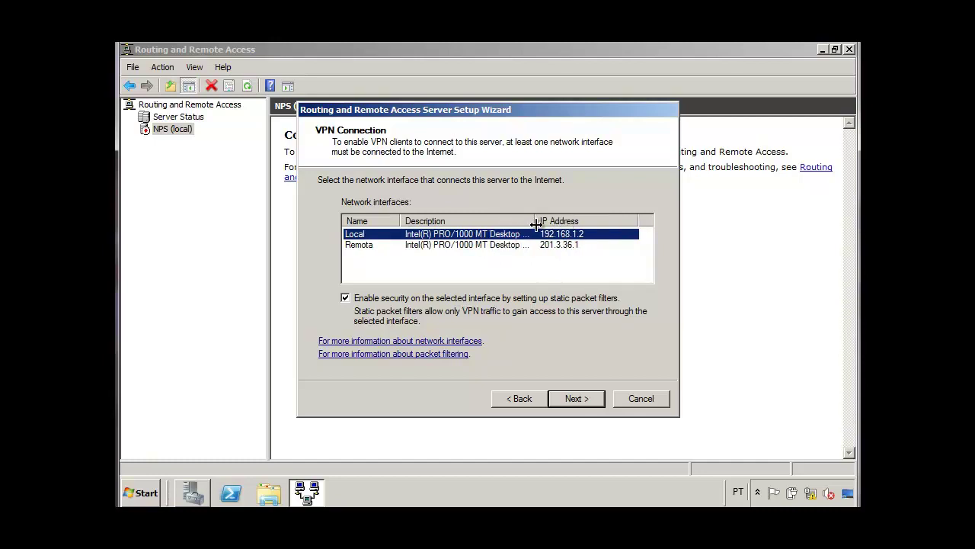
click(366, 252)
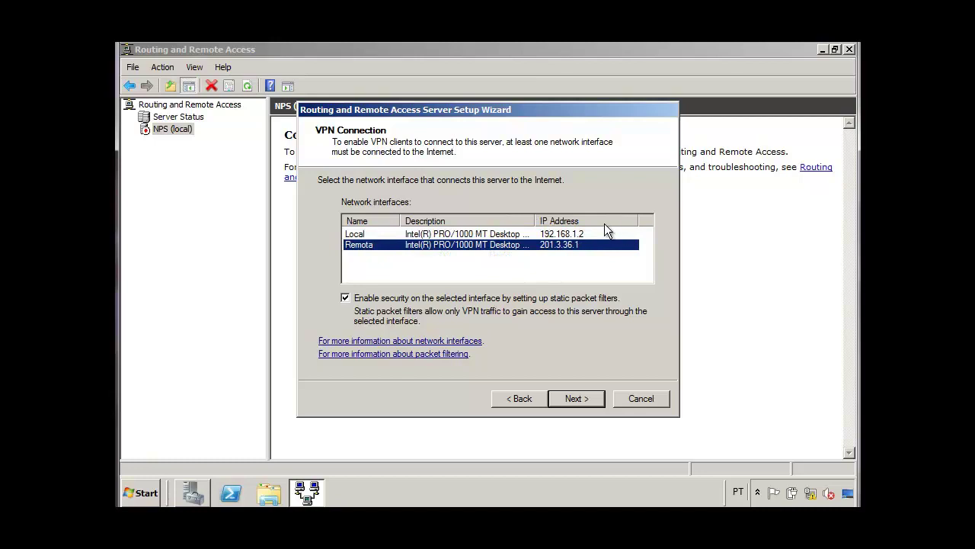
drag(538, 220, 564, 220)
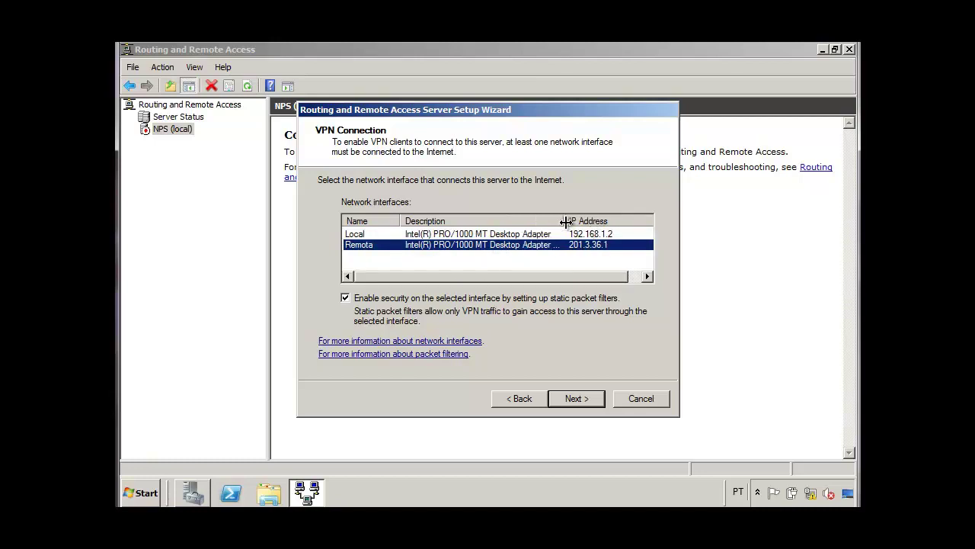
Run ipconfig in a Command Prompt, examine the IPv4 settings of the Remota and Local adapters, and minimize the window.
click(140, 493)
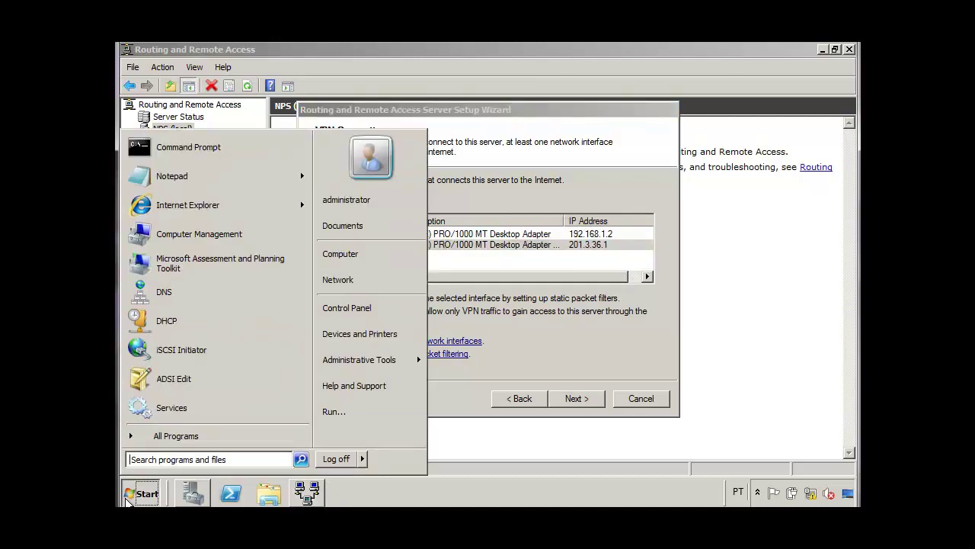
click(229, 158)
text(ipconfig)
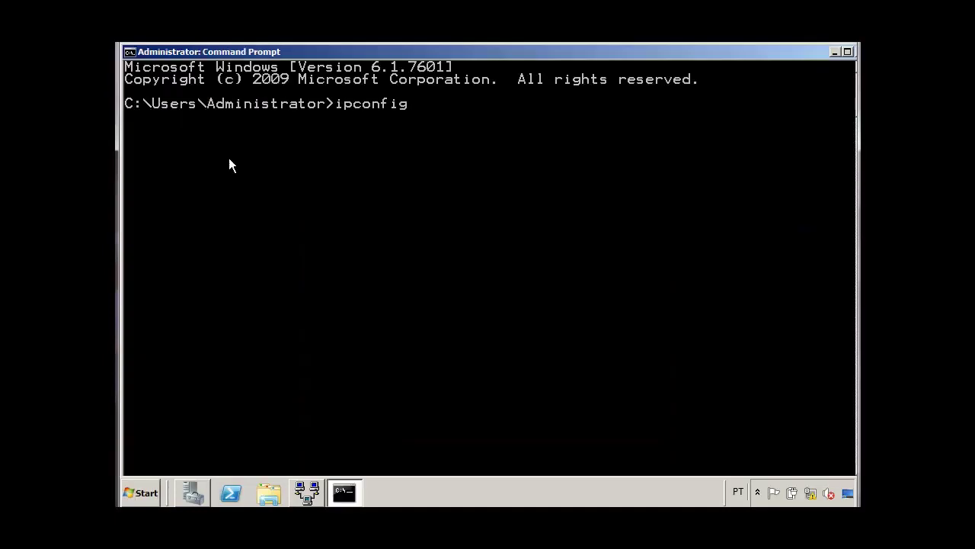
key(Return)
scroll(445, 68, up, 4)
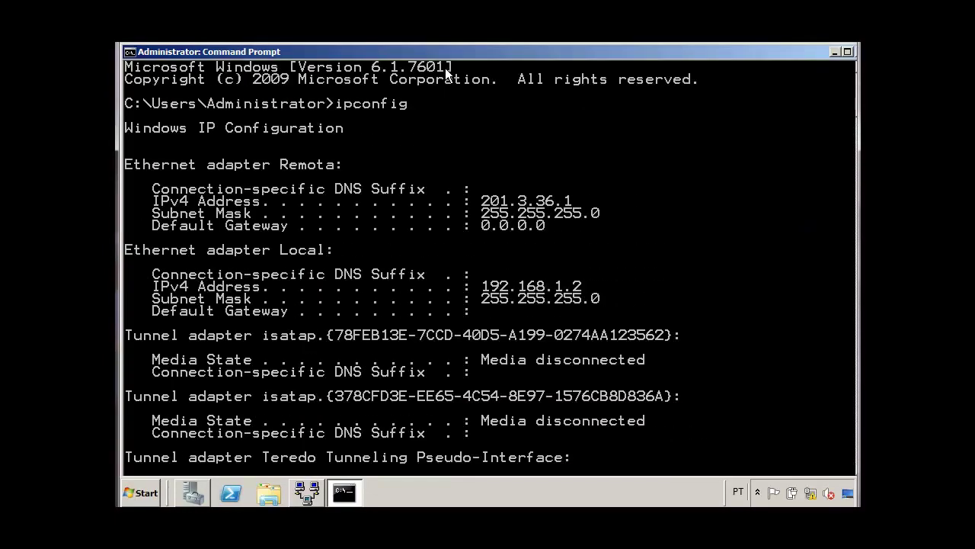
drag(283, 164, 463, 223)
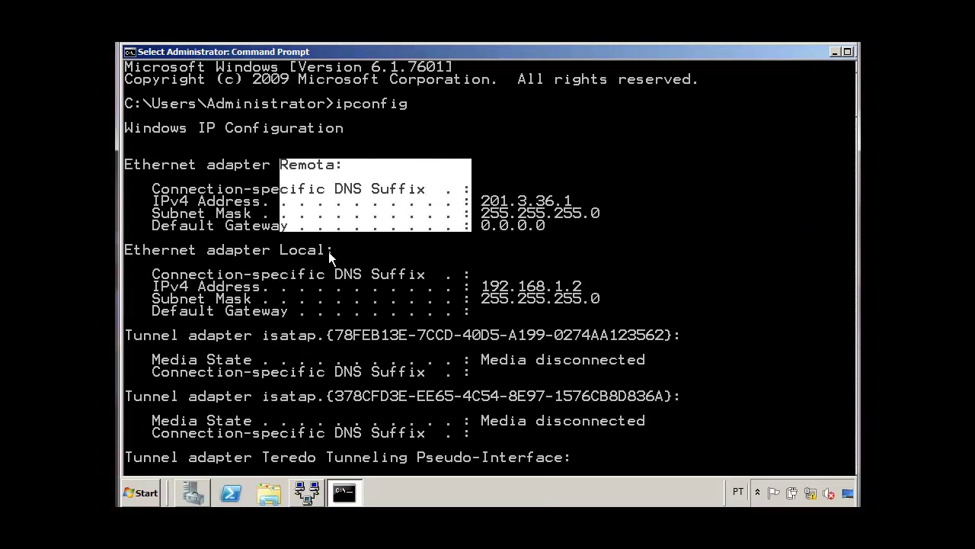
drag(285, 249, 607, 309)
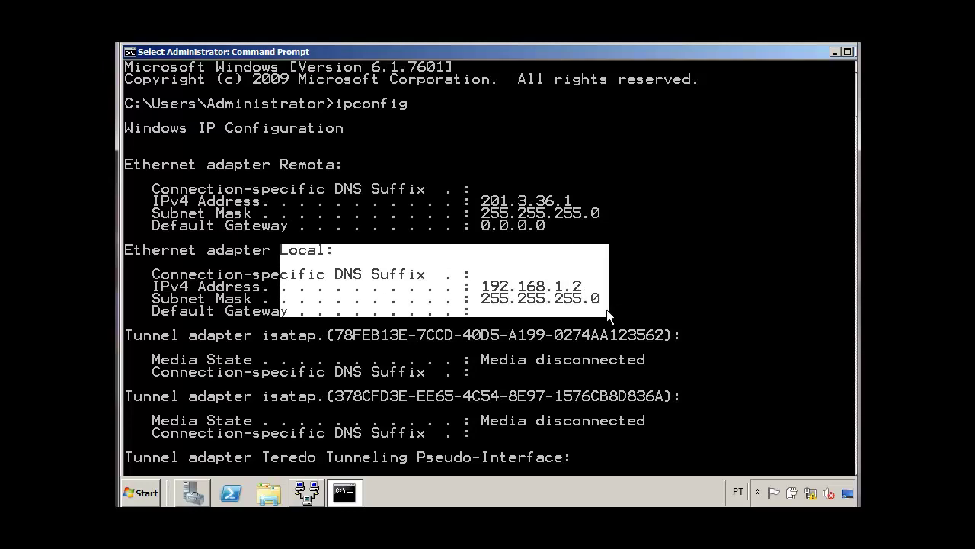
click(483, 202)
drag(483, 202, 588, 202)
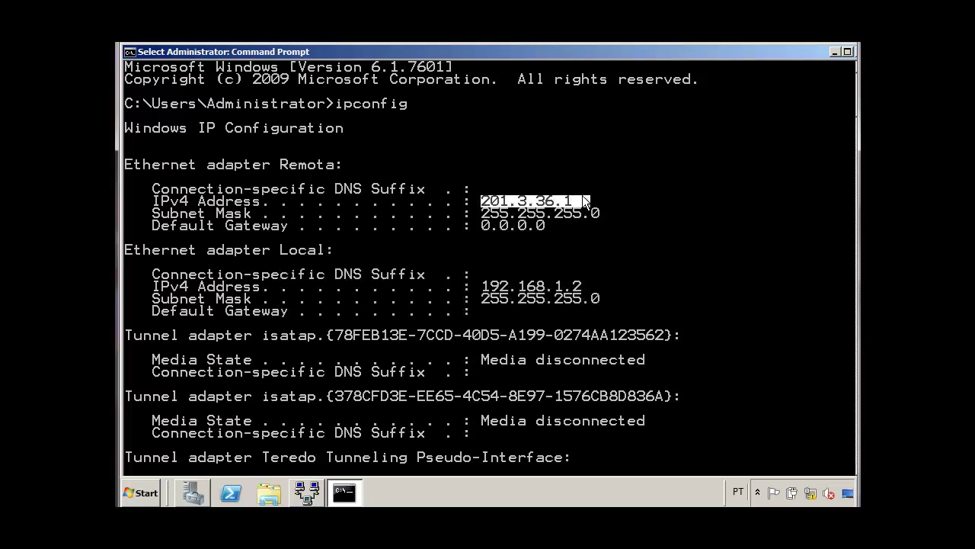
click(835, 52)
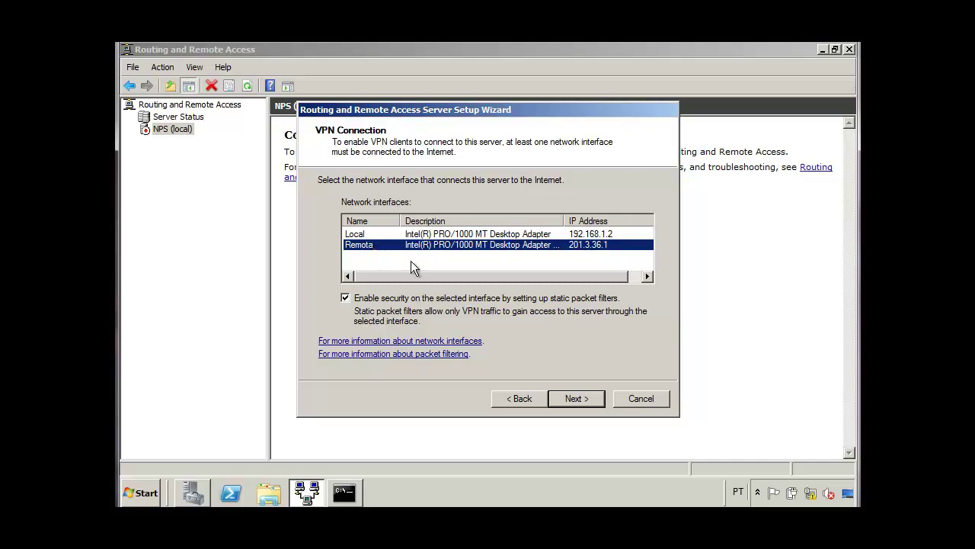
Accept the Remota interface and choose to assign client IP addresses from a specified range of addresses.
click(574, 400)
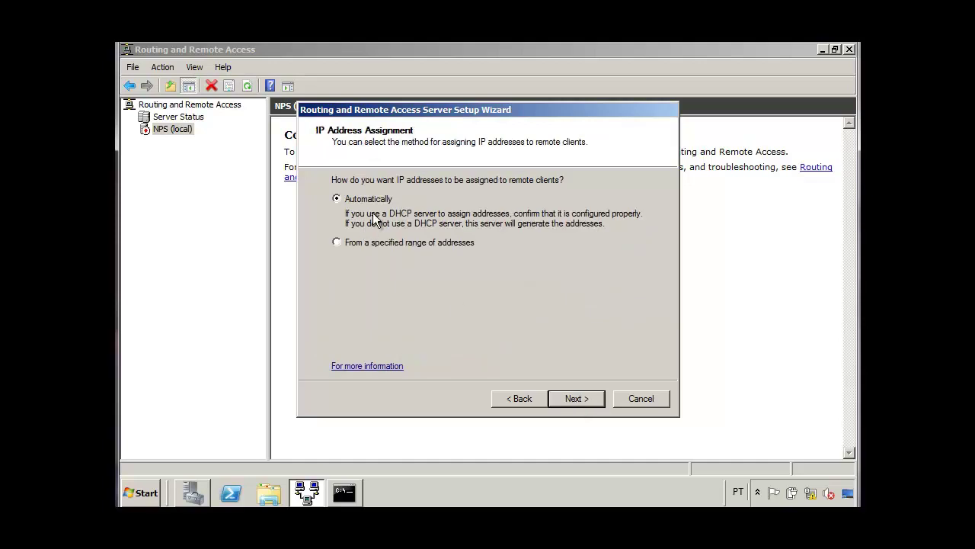
click(419, 242)
click(571, 398)
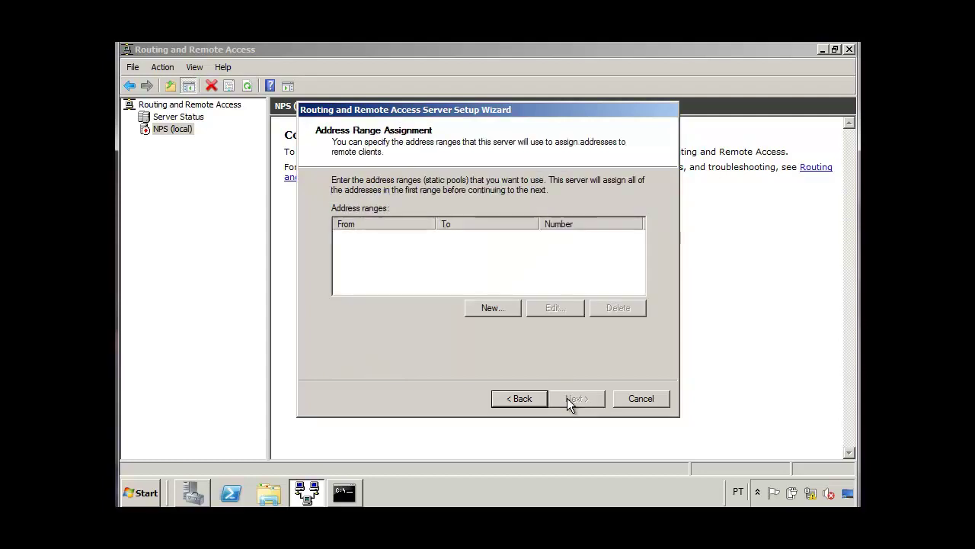
Check the Local adapter's network address in the ipconfig output and define a new IPv4 range starting at 192.168.1.100 with 25 addresses.
click(485, 307)
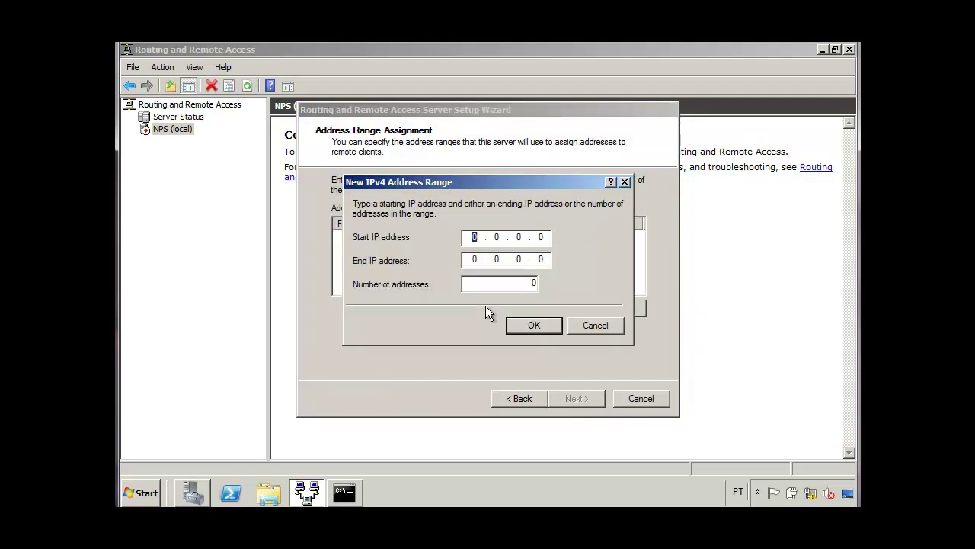
click(345, 492)
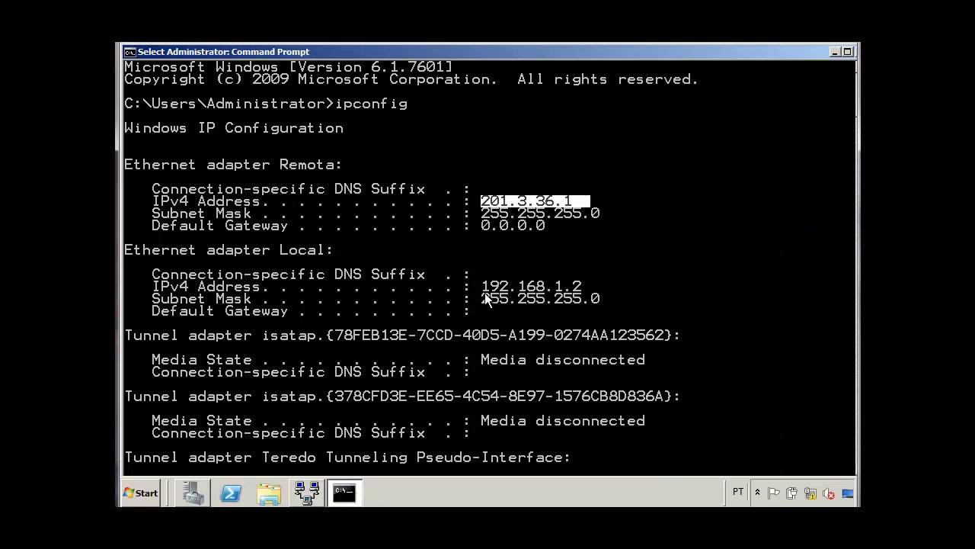
drag(481, 287, 547, 294)
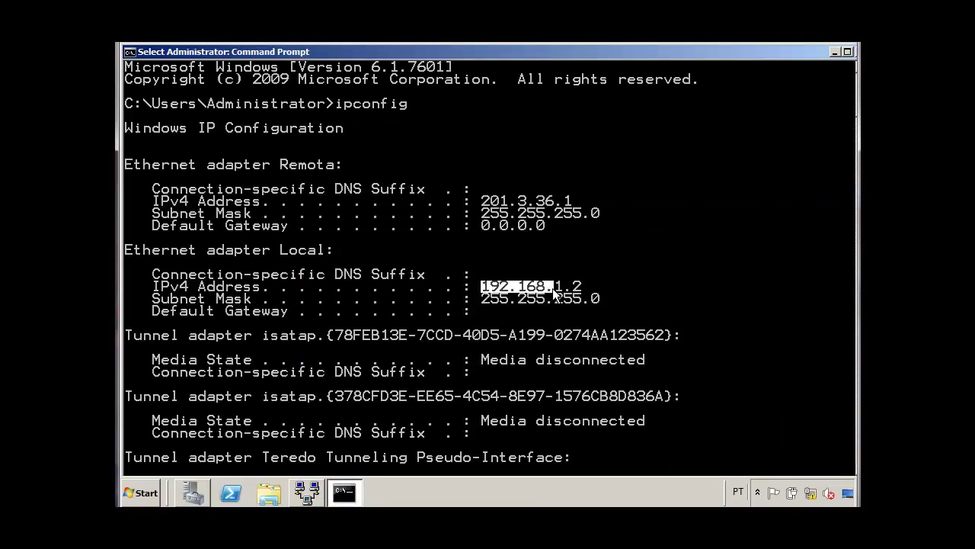
click(311, 483)
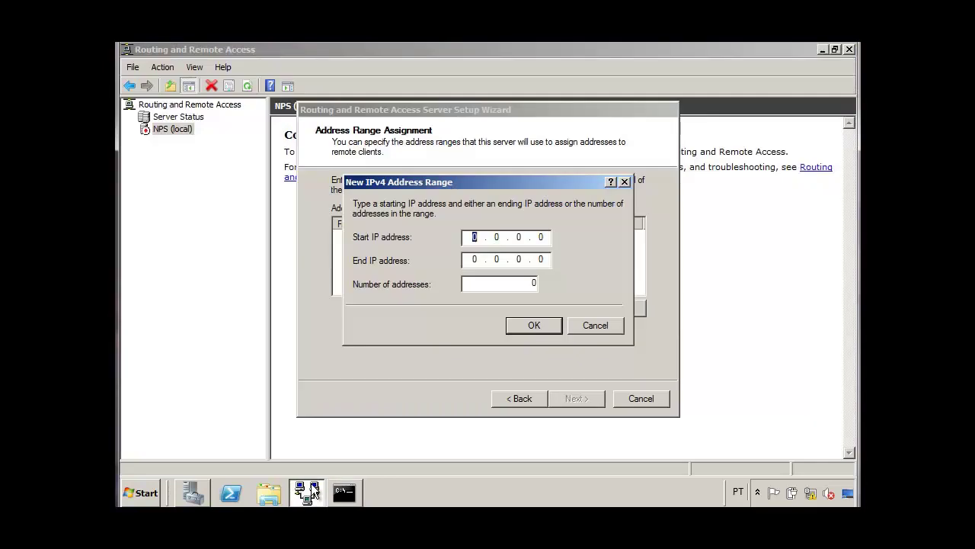
text(192 . 168 . )
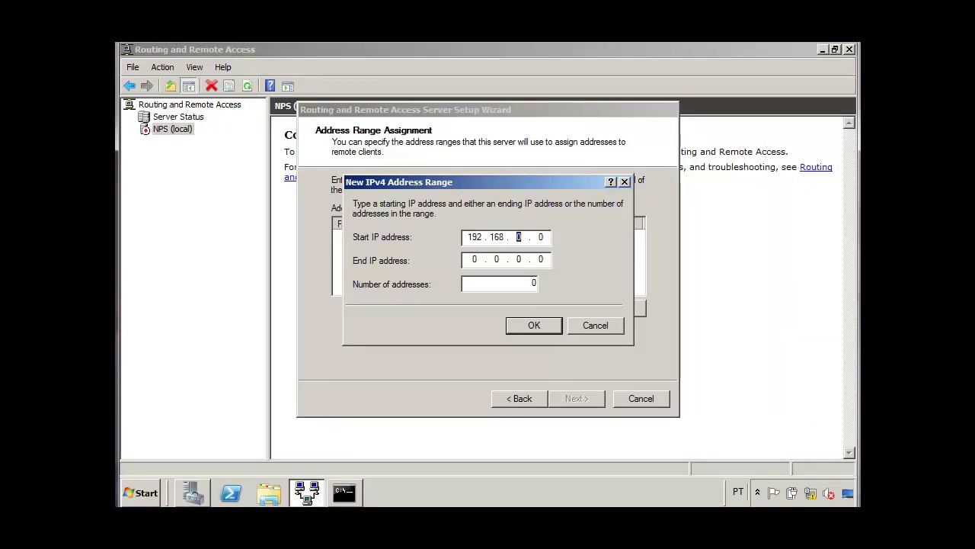
text(1 . 100)
double_click(532, 283)
text(25)
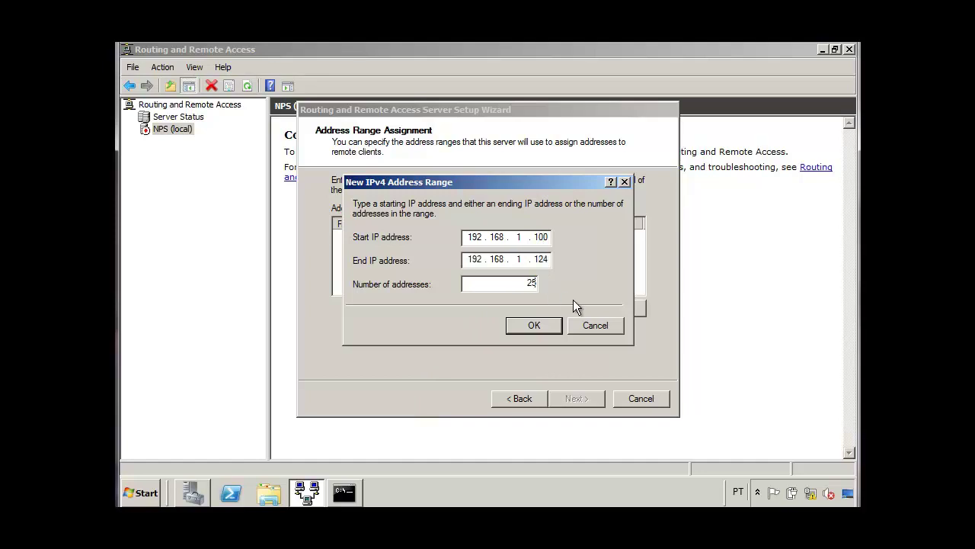
Change the range's start address to 192.168.1.101, set the number of addresses to 25, and confirm the range.
click(549, 238)
key(BackSpace)
text(1)
drag(531, 283, 538, 283)
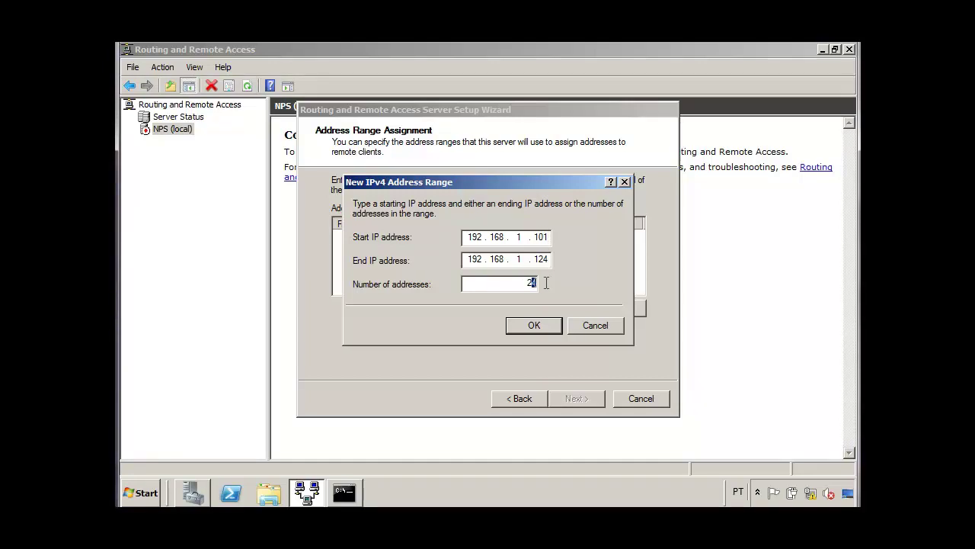
text(5)
click(527, 326)
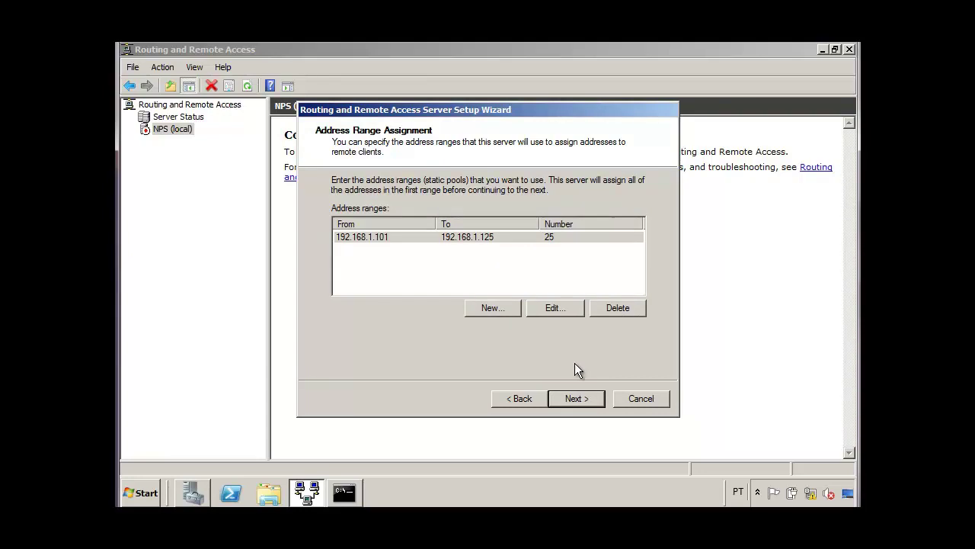
Accept the address range, keep Routing and Remote Access authentication without a RADIUS server, and finish the setup wizard, acknowledging its notices.
click(577, 399)
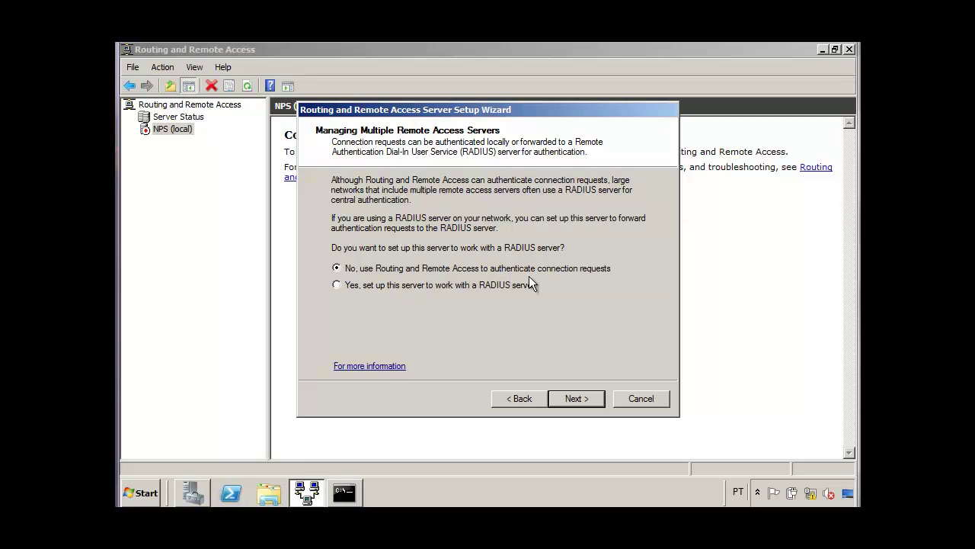
click(573, 398)
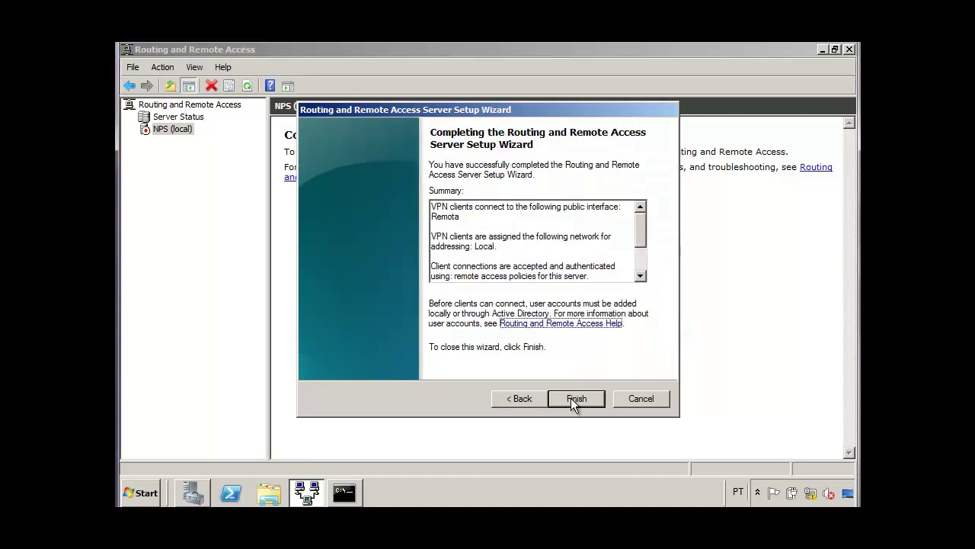
click(571, 398)
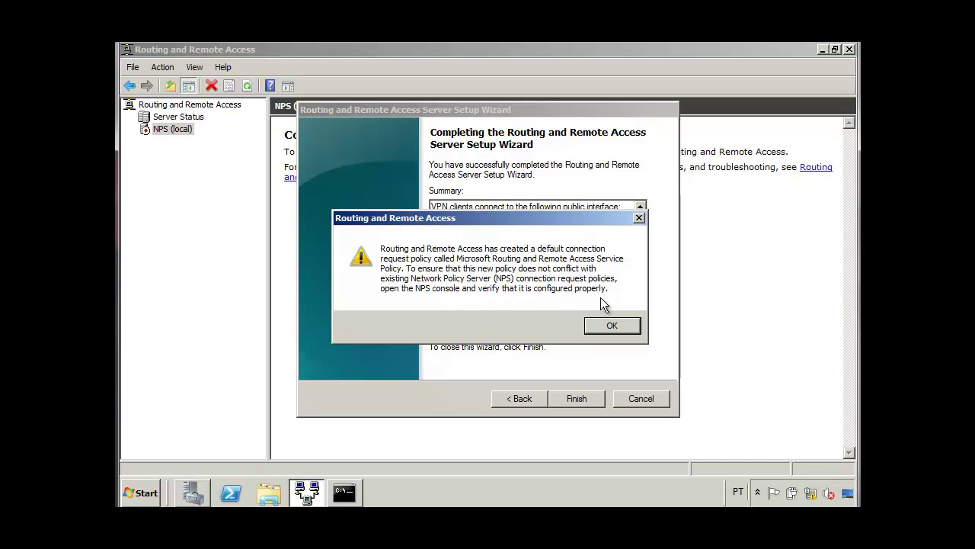
click(611, 326)
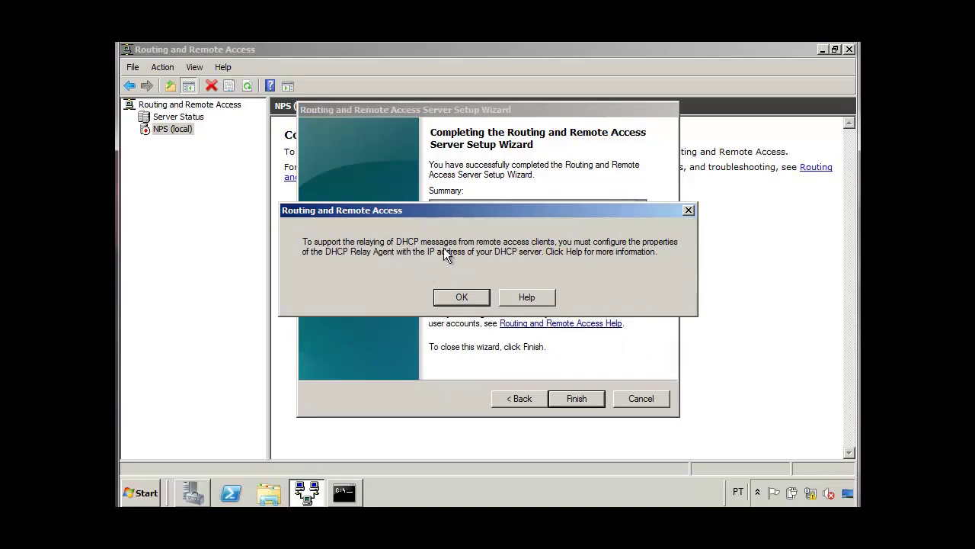
click(460, 297)
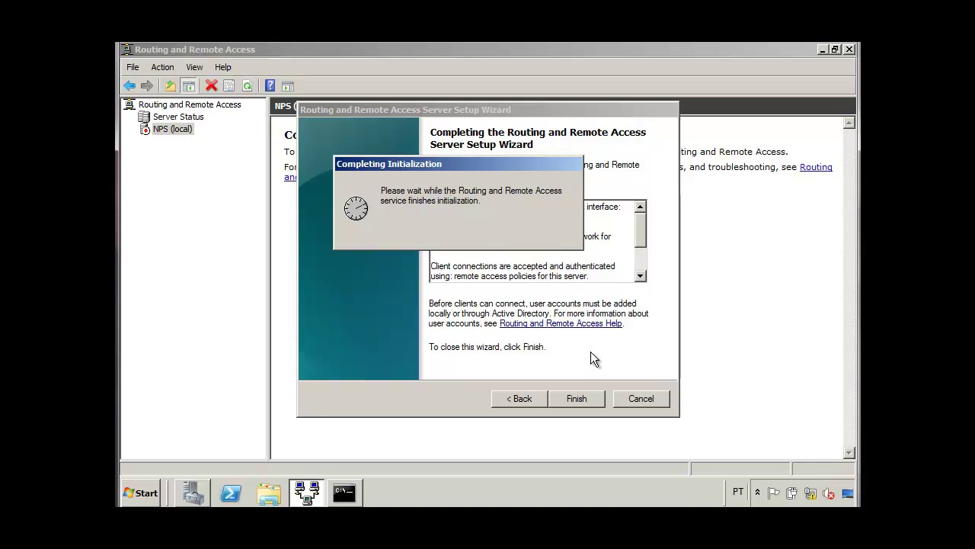
click(575, 398)
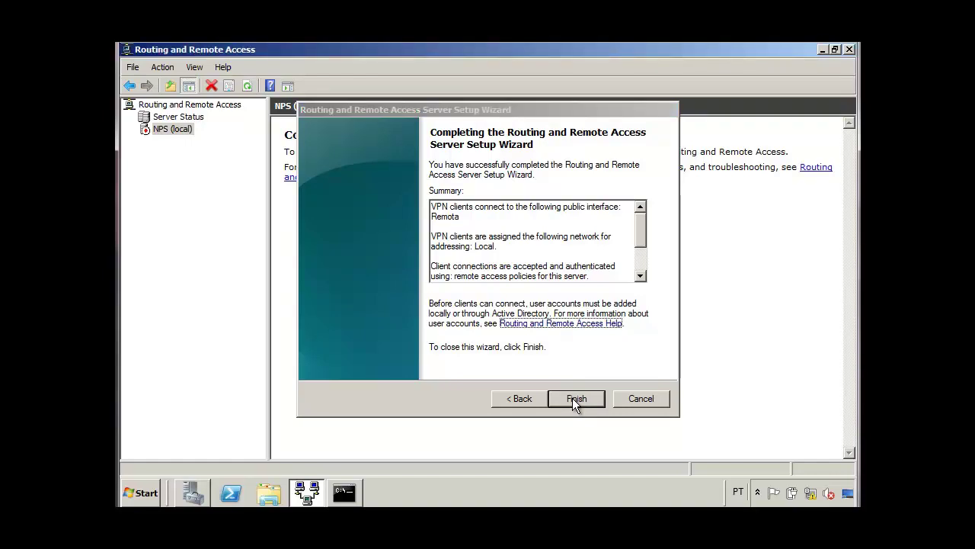
Examine the configured server's Ports, Network Interfaces, Remote Access Clients and IPv4 nodes, widening the console tree to read the full names.
click(129, 130)
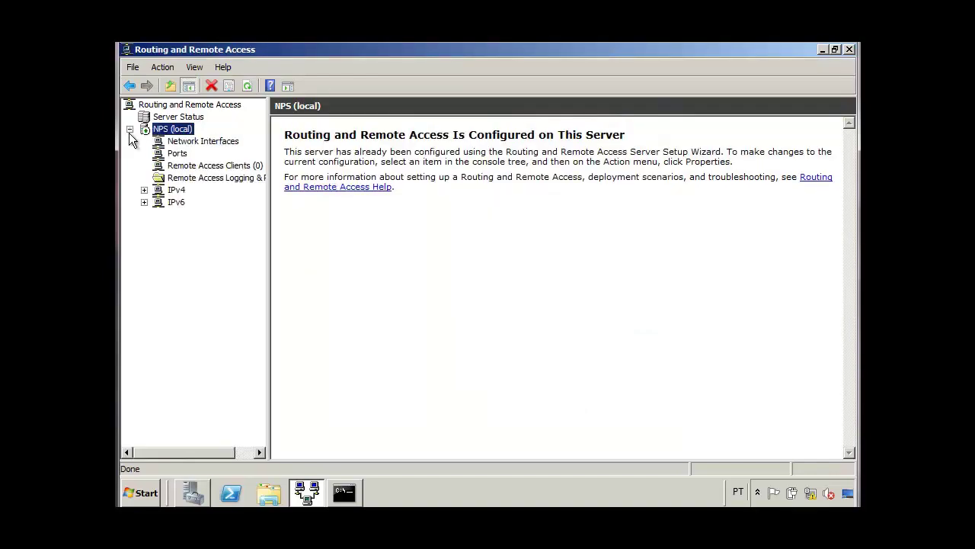
click(176, 154)
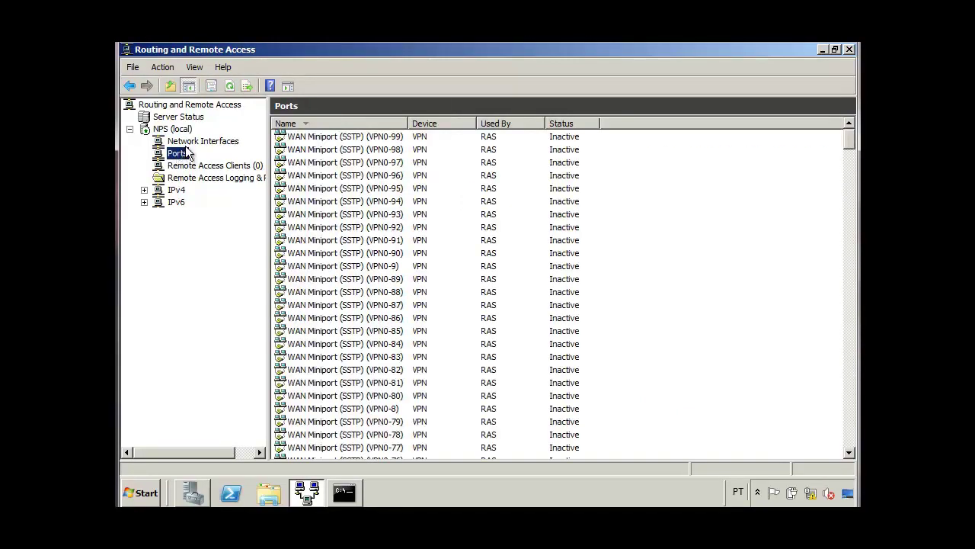
click(204, 144)
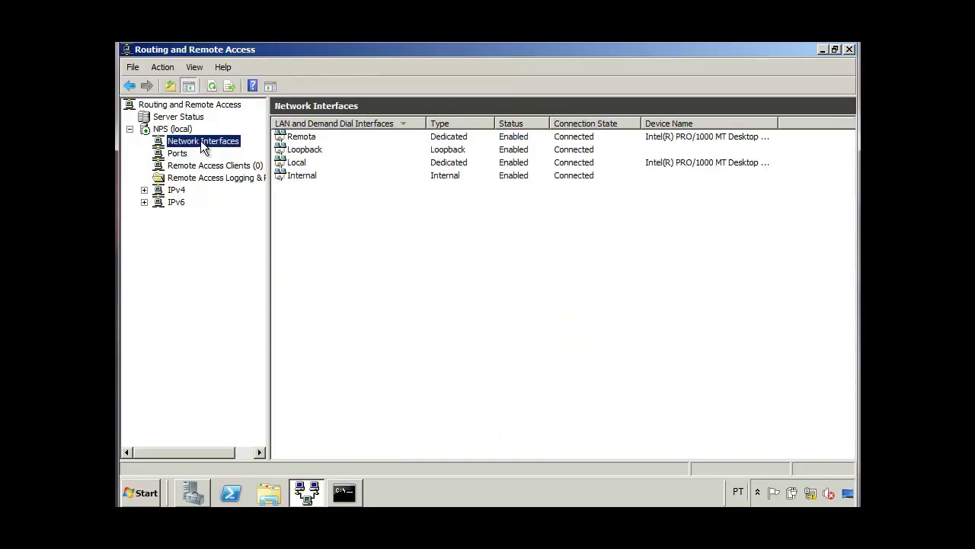
click(187, 169)
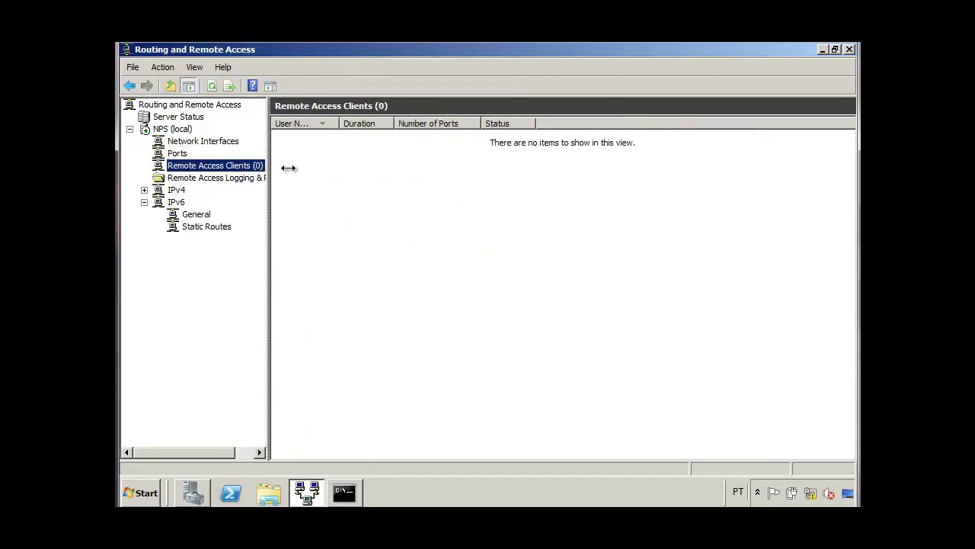
drag(269, 169, 321, 169)
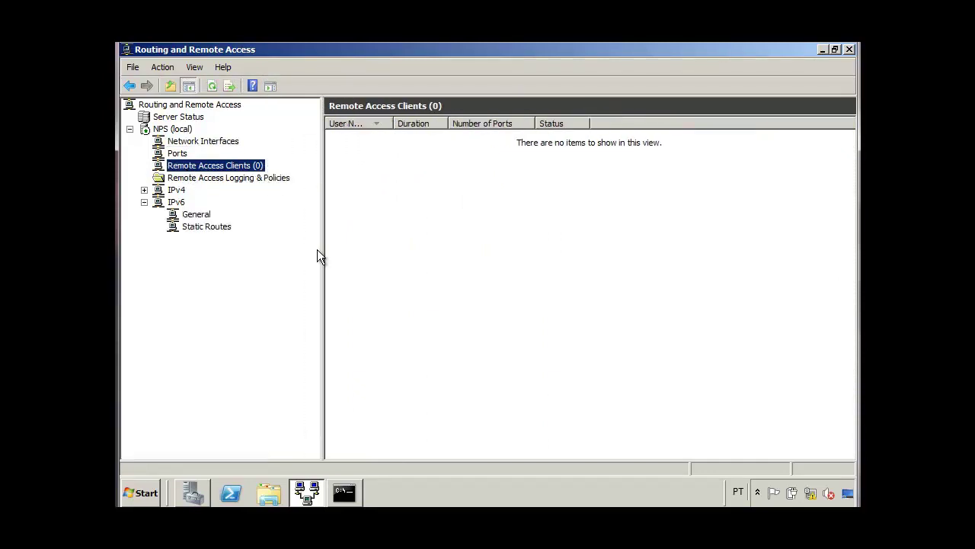
click(144, 202)
click(144, 190)
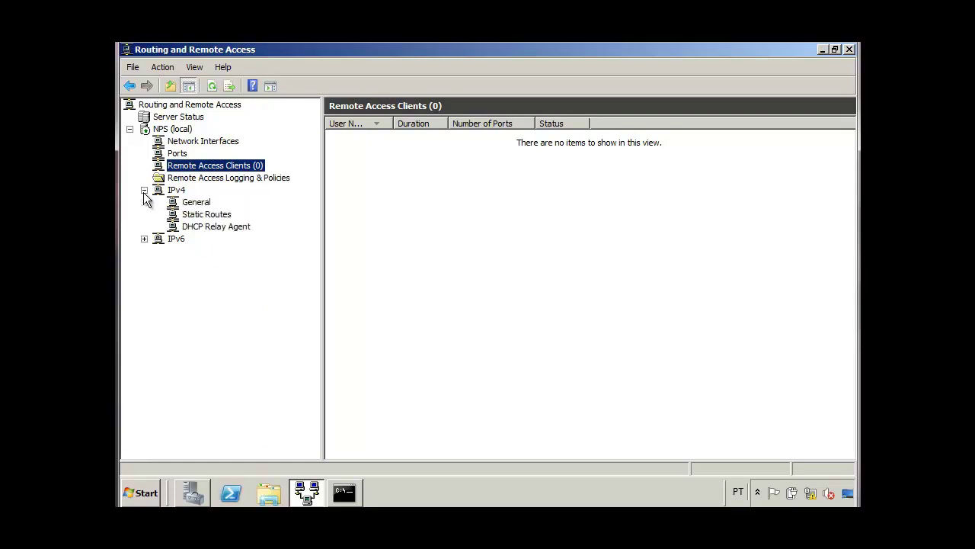
click(177, 192)
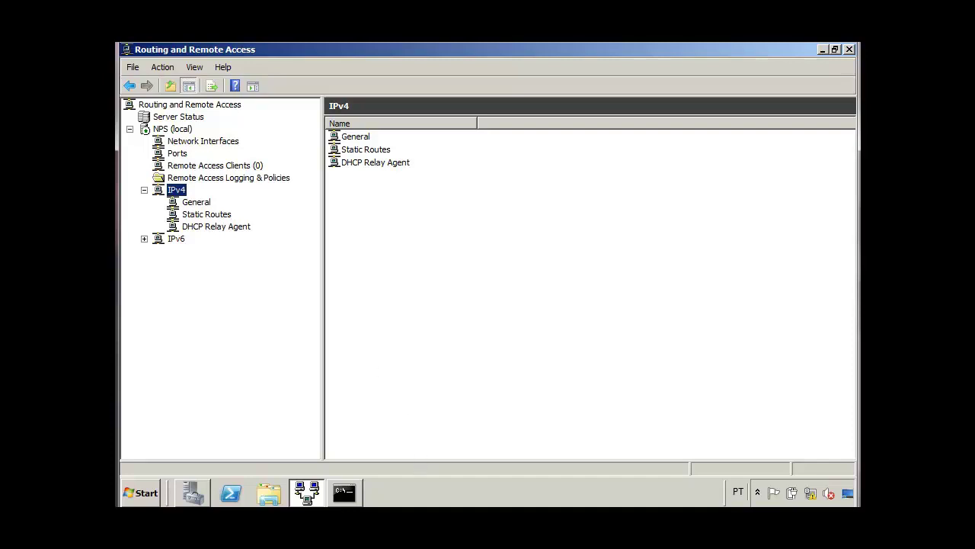
Open the Network Policy Server console from the administrative tools, maximize it, and display the Network Policies.
click(145, 490)
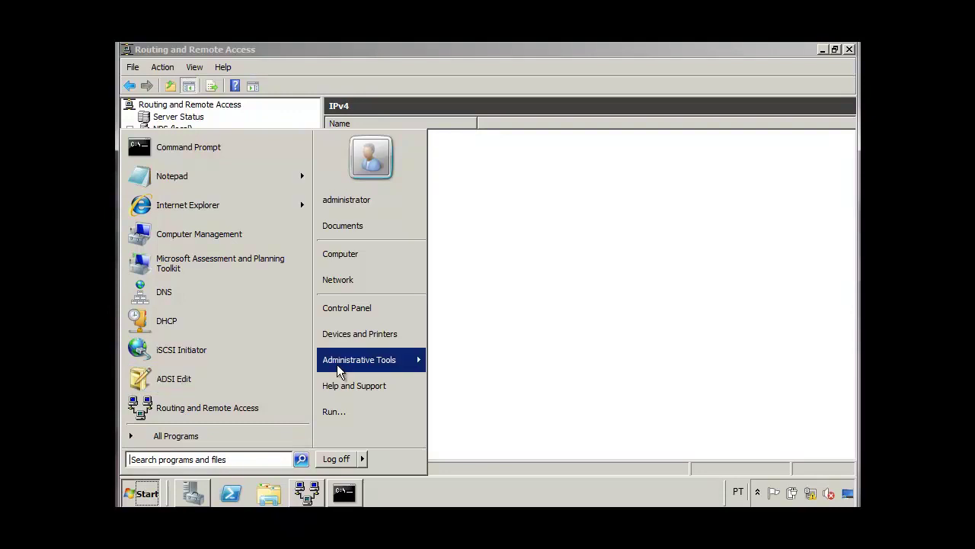
mouse_move(345, 363)
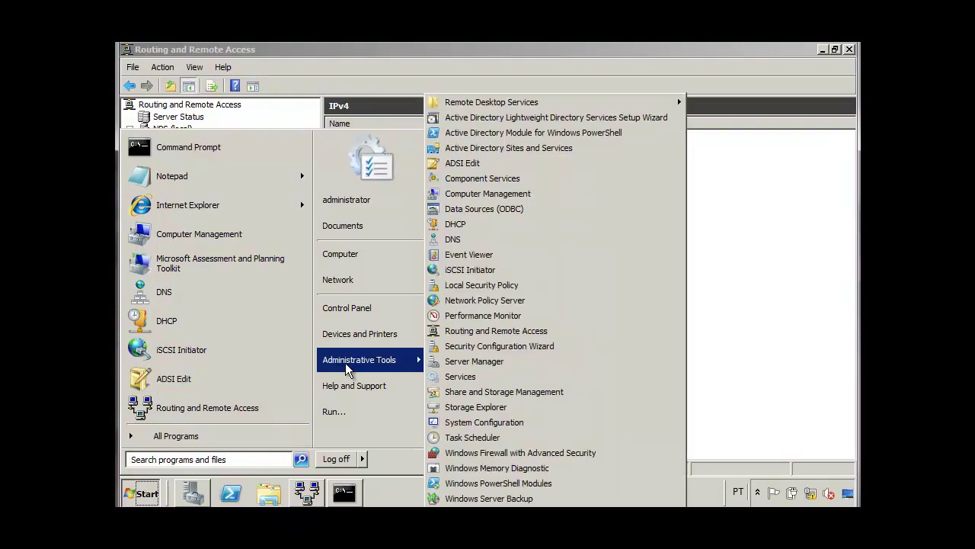
click(449, 302)
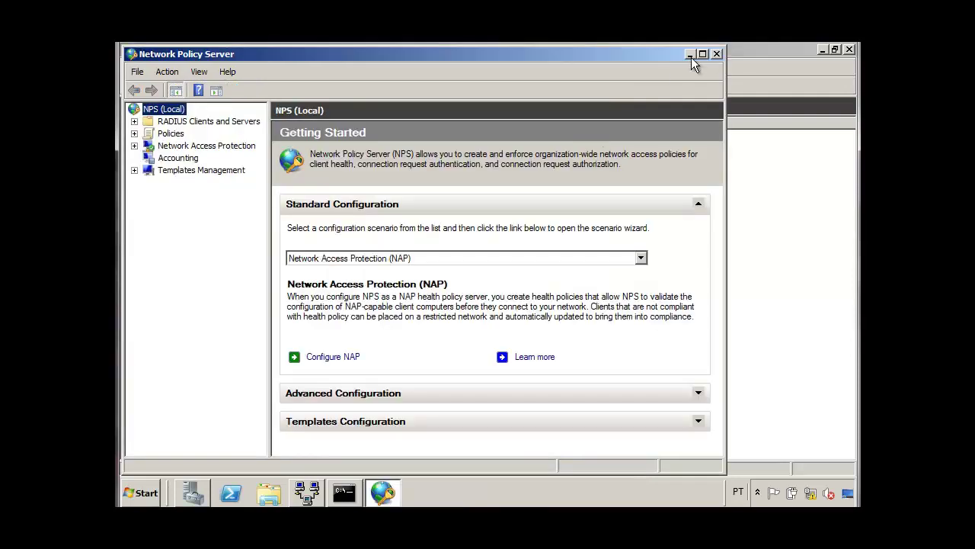
click(703, 54)
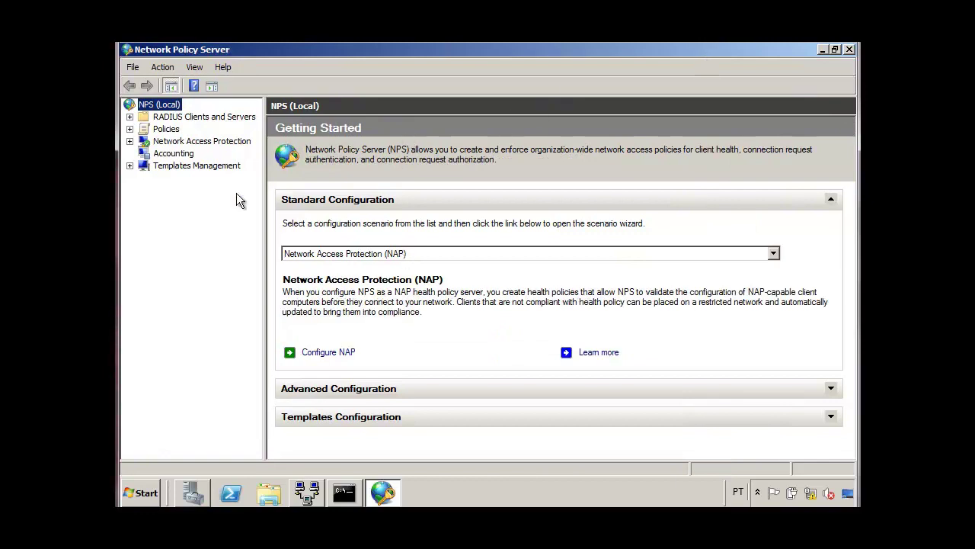
click(128, 130)
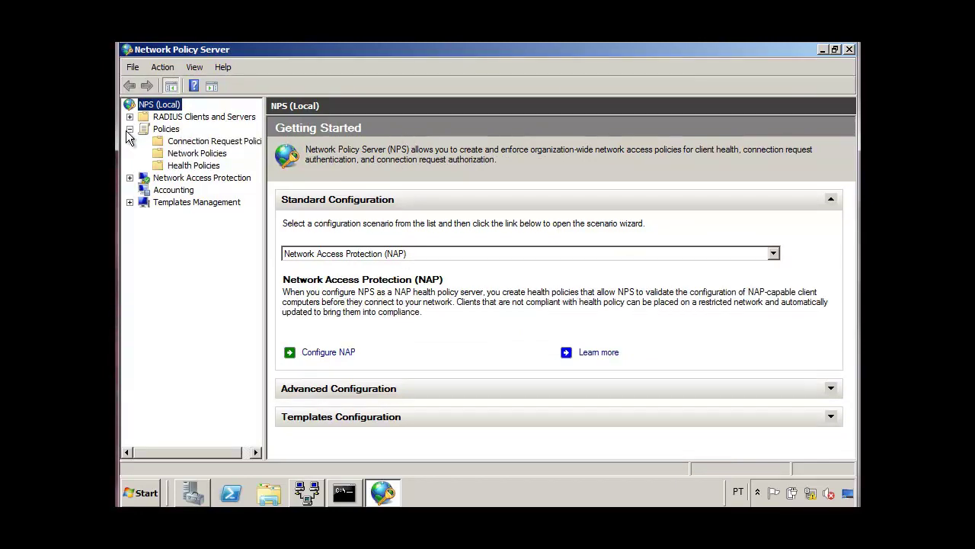
click(182, 155)
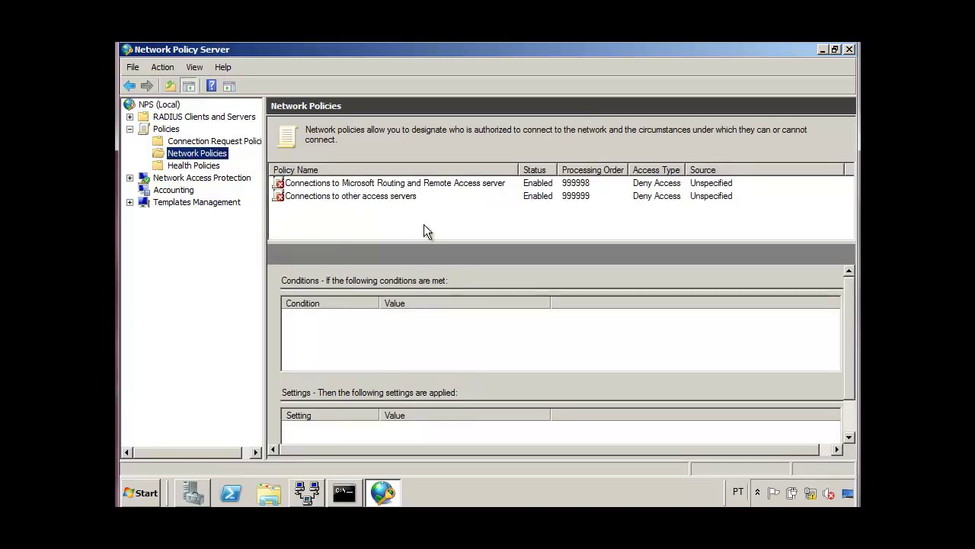
Disable the network policies "Connections to Microsoft Routing and Remote Access server" and "Connections to other access servers".
click(403, 184)
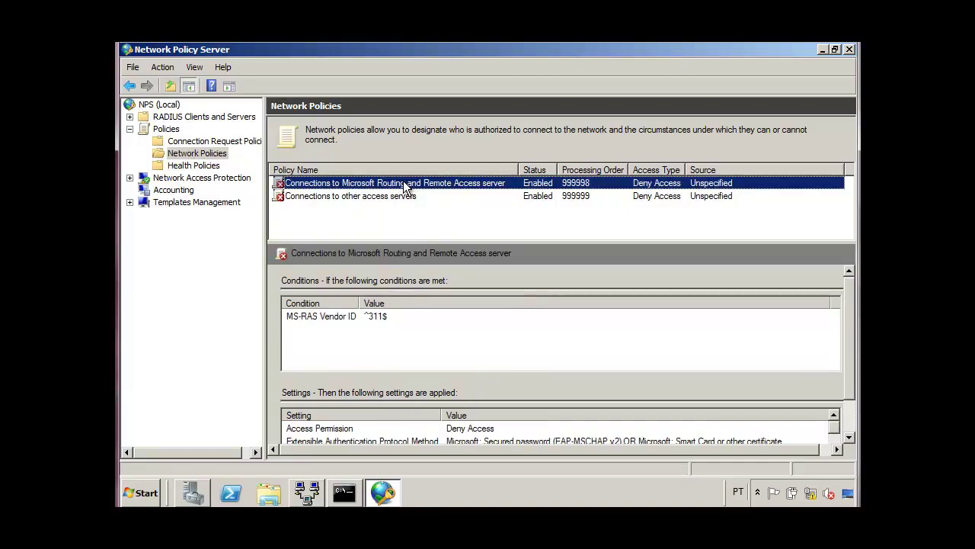
right_click(403, 184)
click(431, 214)
click(394, 196)
right_click(394, 196)
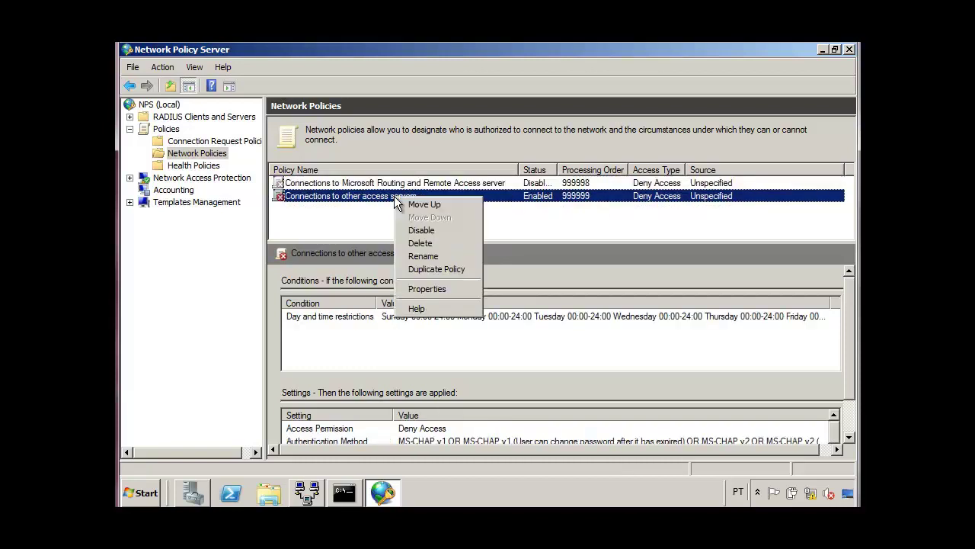
click(411, 231)
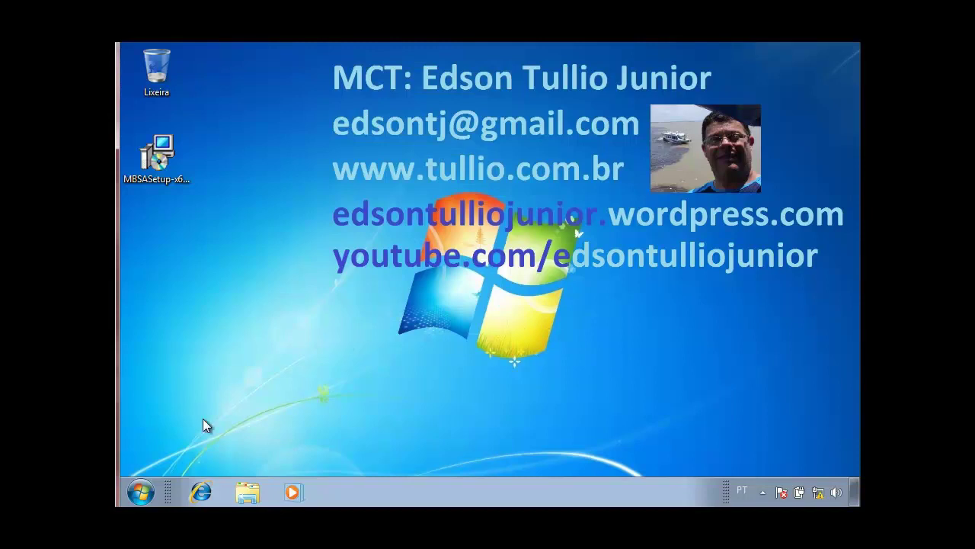
On the Windows 7 client, search for "rede" and open the properties of Rede to reach the Central de Rede e Compartilhamento.
click(143, 493)
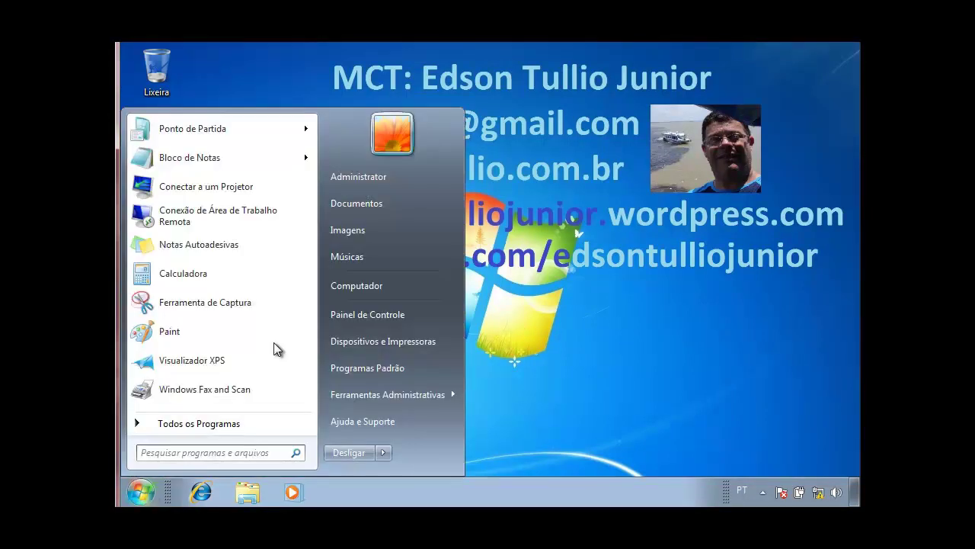
click(239, 427)
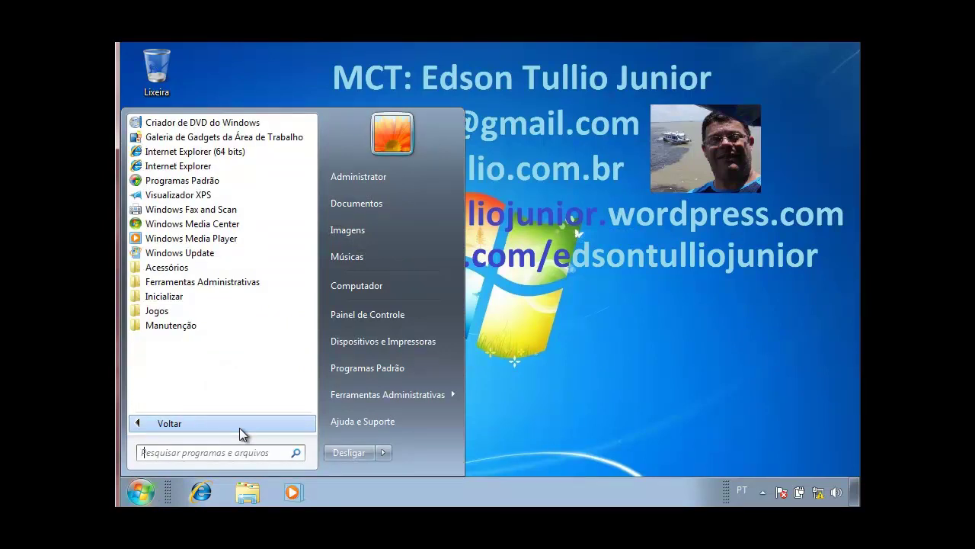
text(rede)
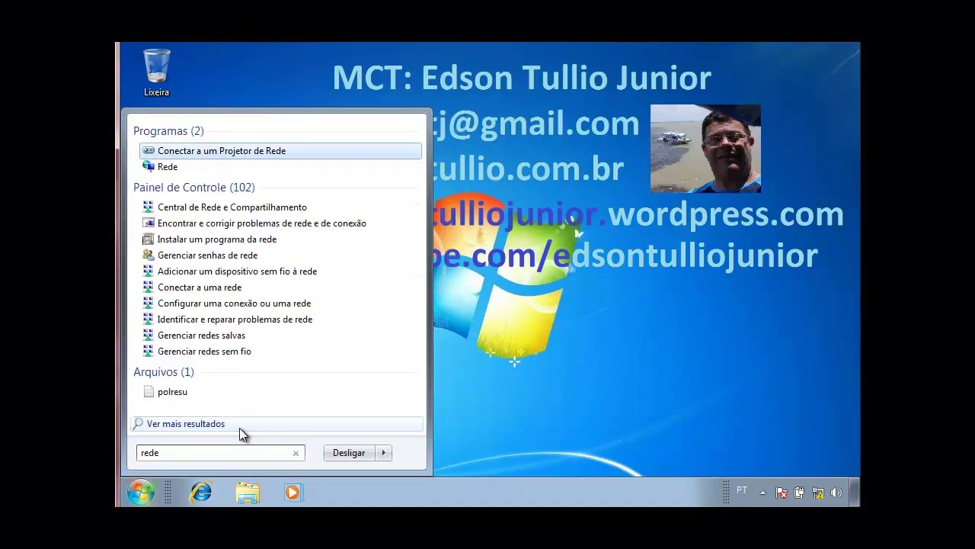
right_click(173, 172)
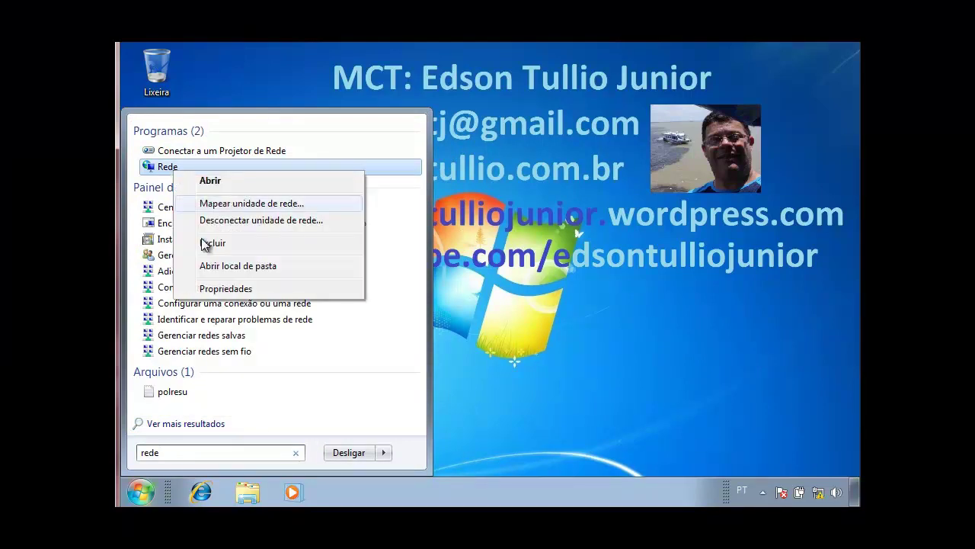
click(215, 287)
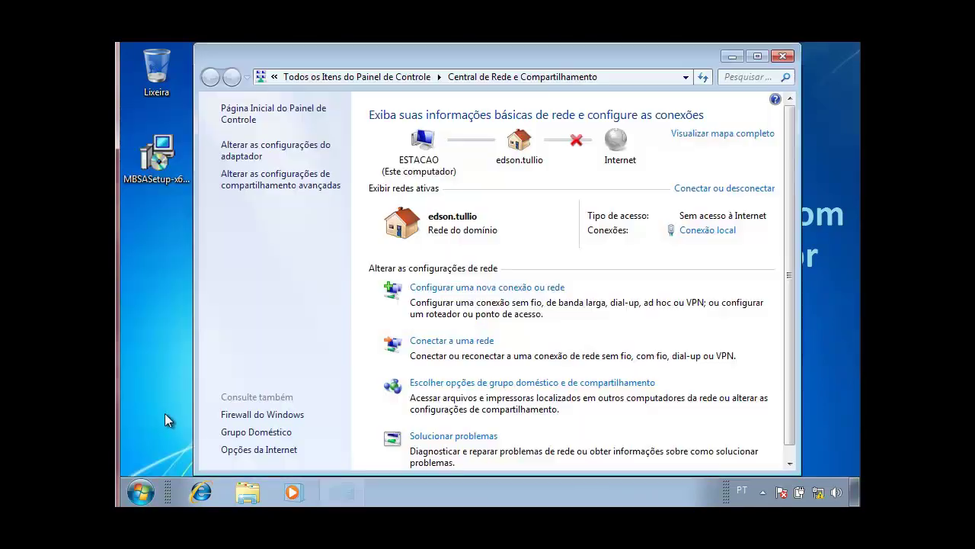
Run ipconfig in a Command Prompt on the client and maximize the window to examine the Conexão local adapter's IP settings.
click(141, 492)
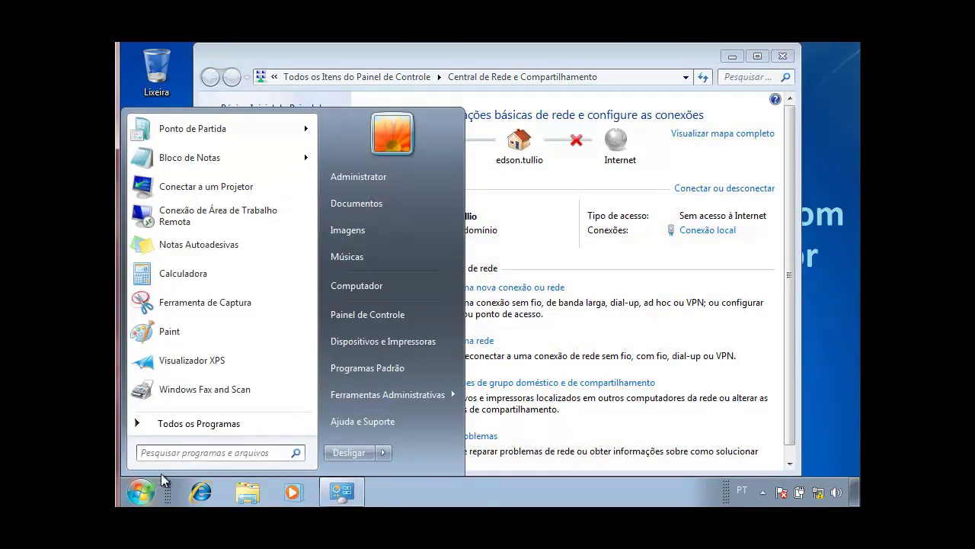
text(cmd)
key(Return)
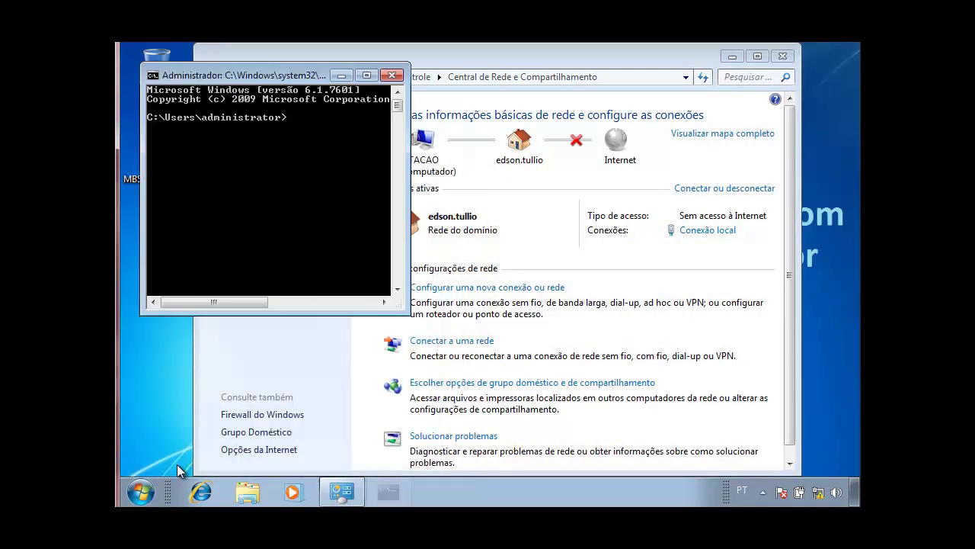
text(ipconfig)
key(Return)
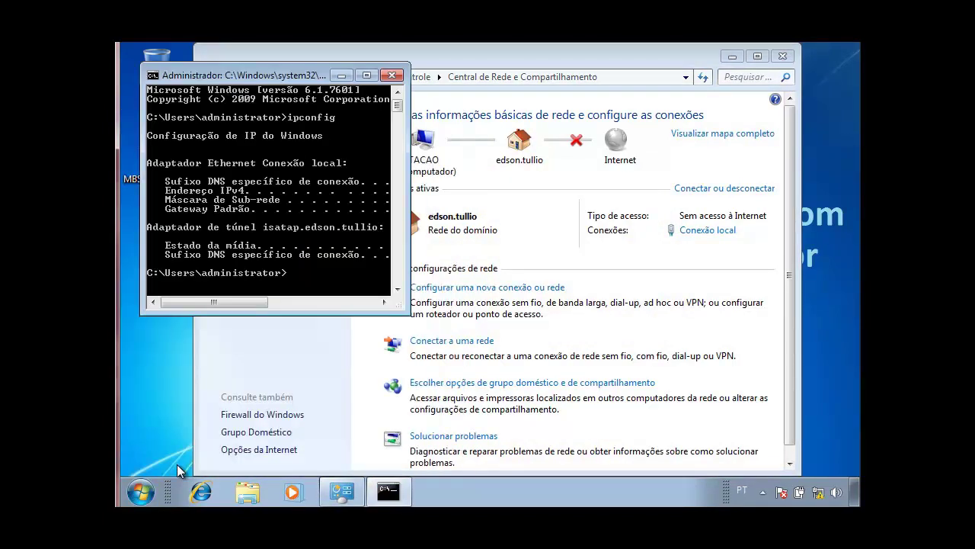
click(366, 74)
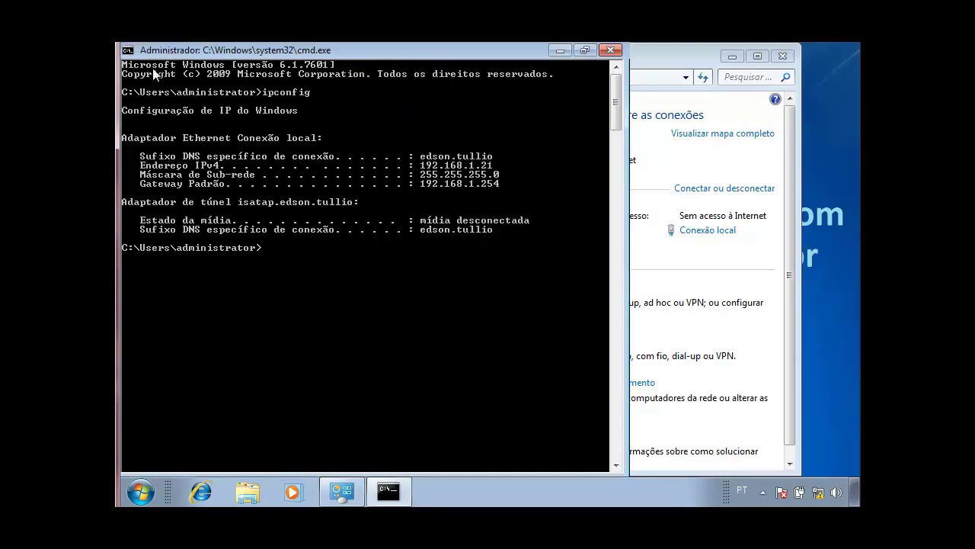
Set the Command Prompt's font size to 12 x 16 in its properties and apply it.
click(128, 52)
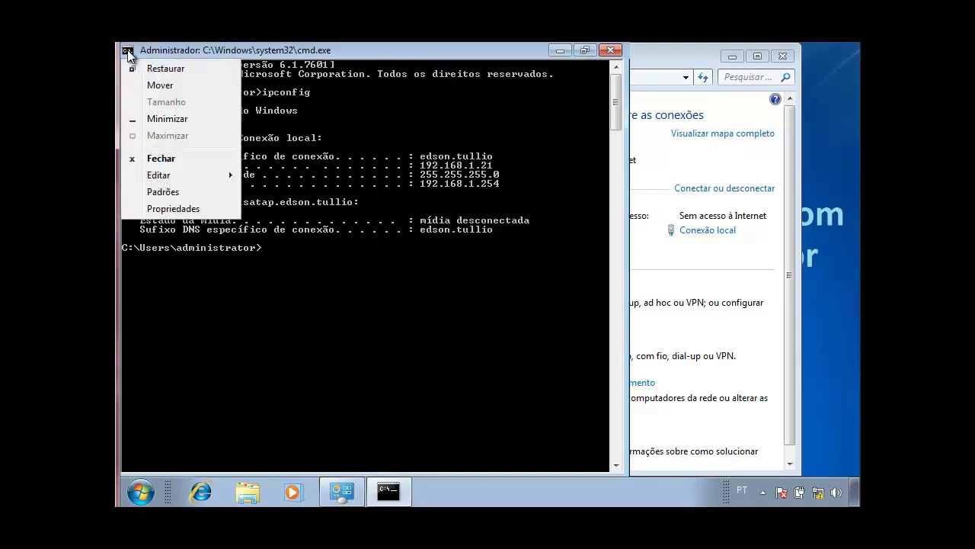
click(171, 208)
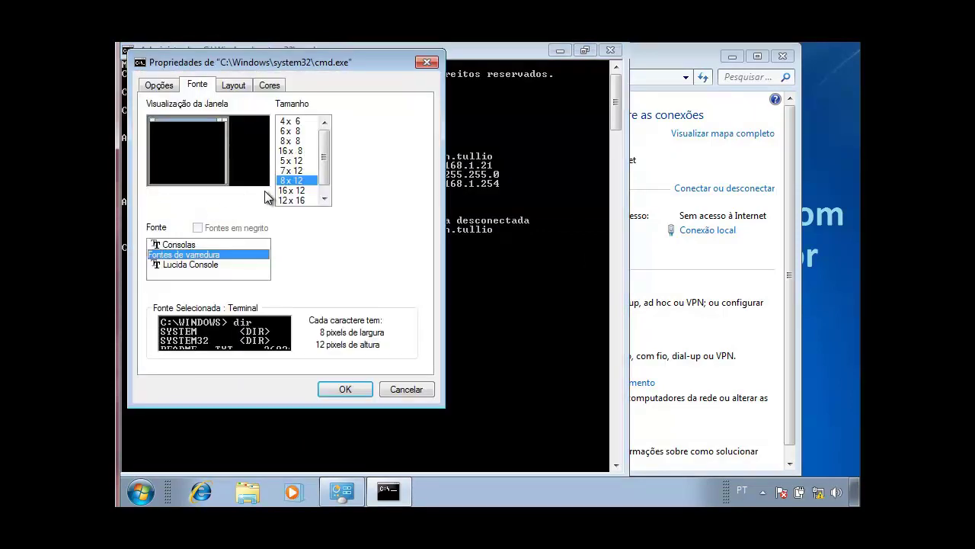
click(288, 201)
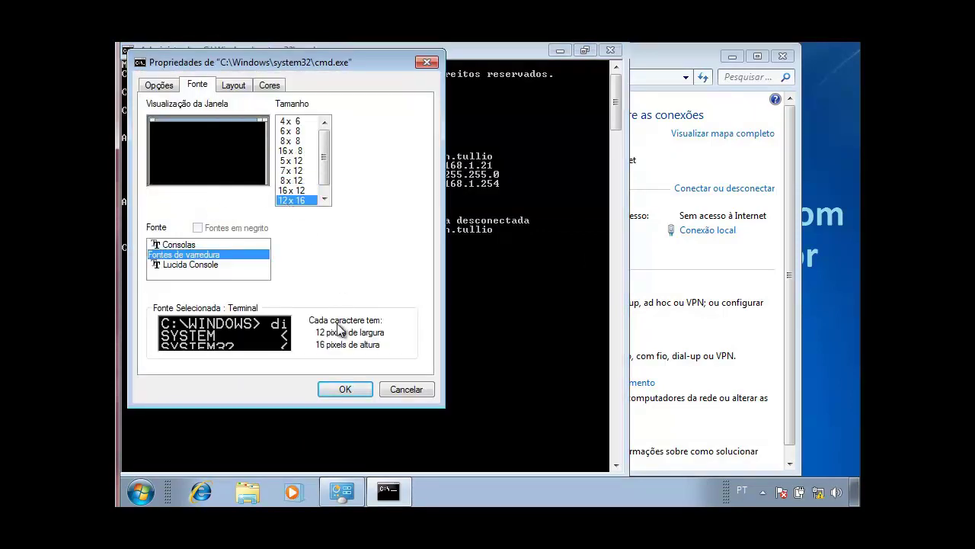
click(343, 387)
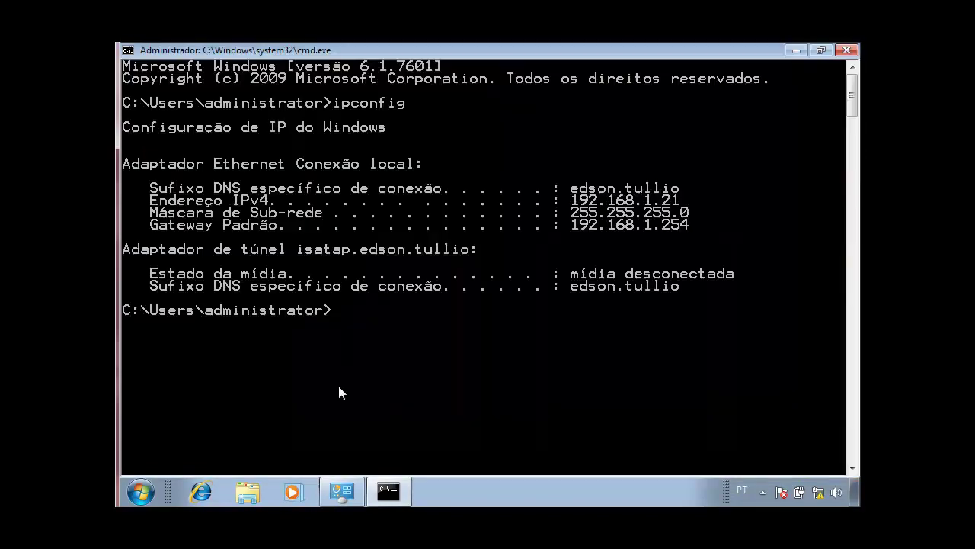
Open the TCP/IPv4 protocol properties of the Conexão local adapter from the adapter settings.
drag(571, 204, 690, 221)
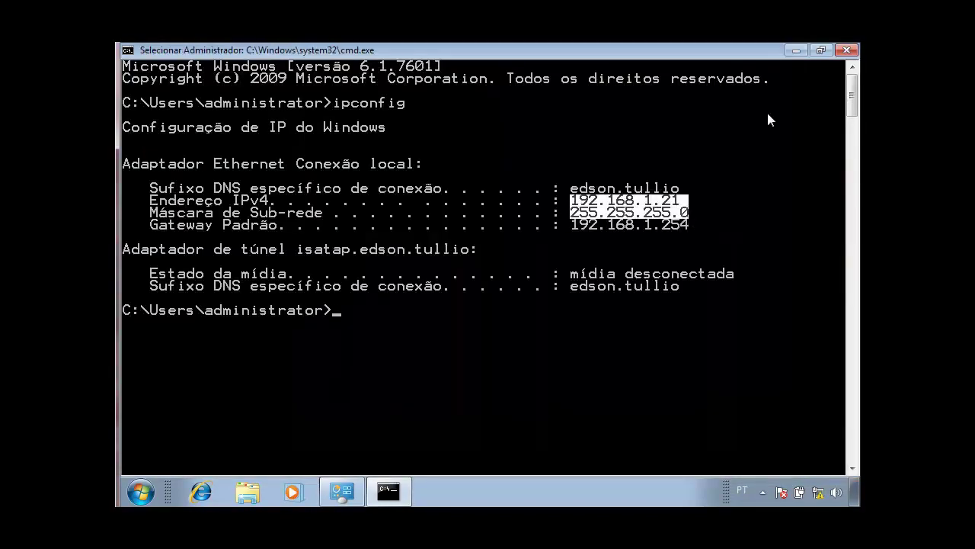
click(796, 51)
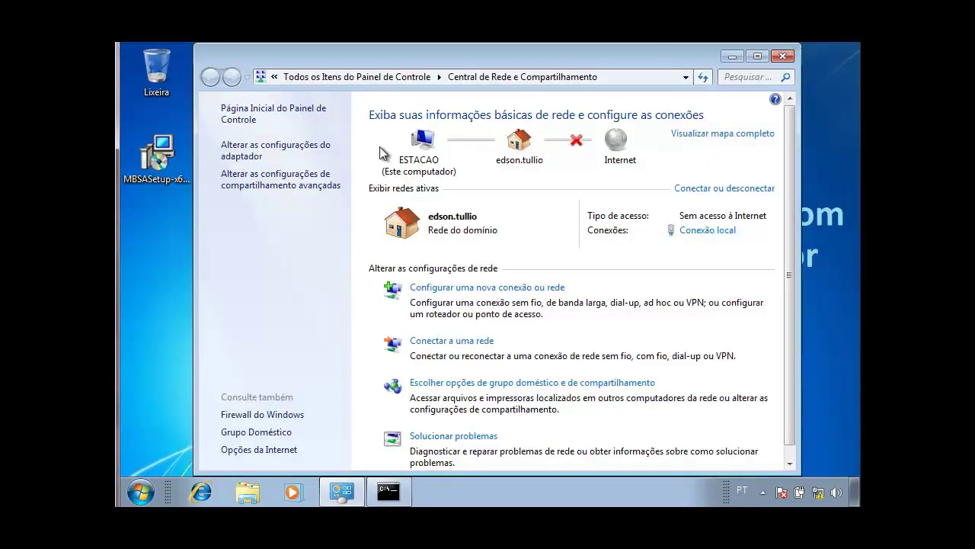
click(250, 156)
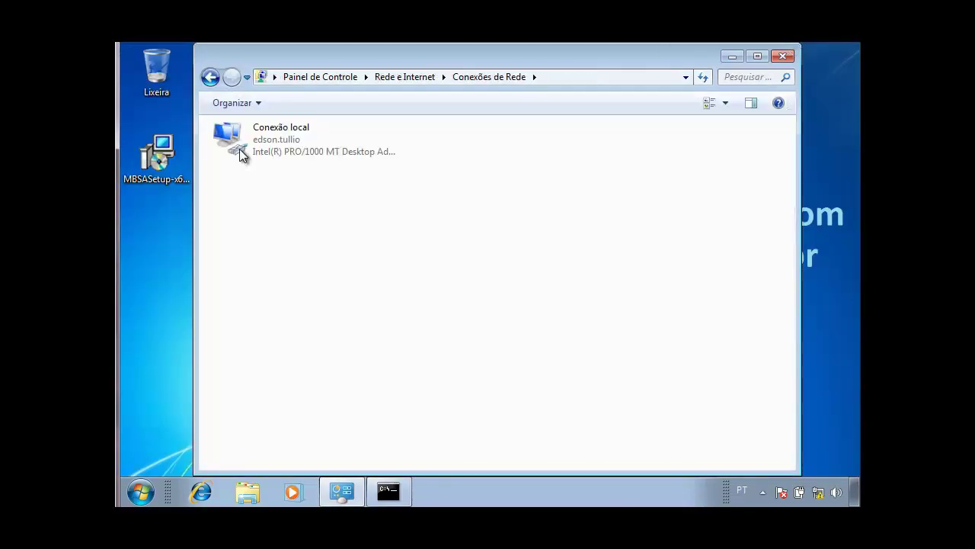
right_click(262, 132)
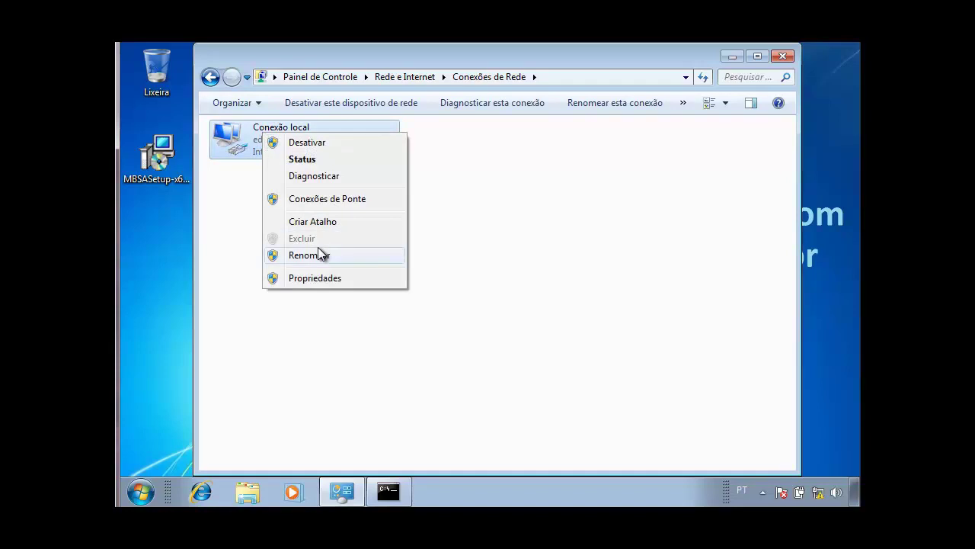
click(310, 278)
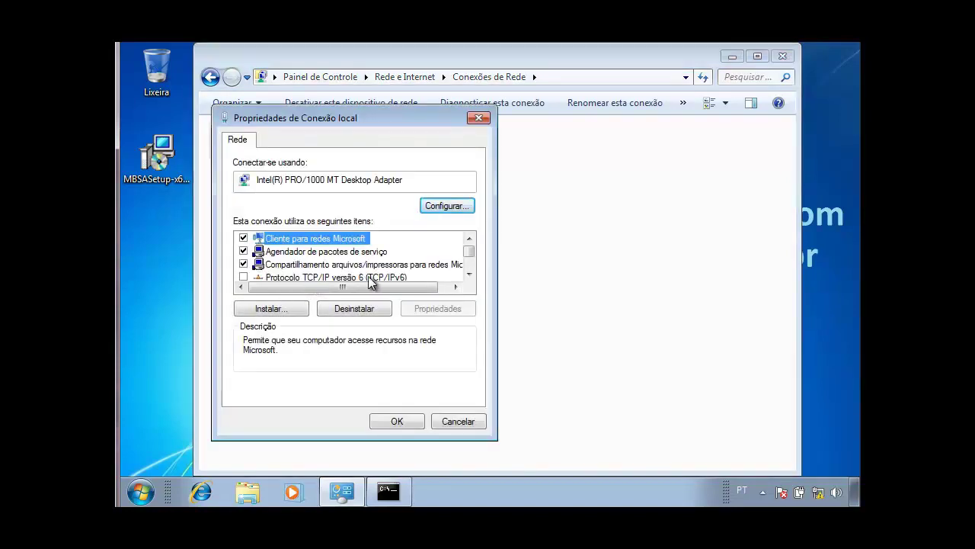
scroll(468, 274, down, 1)
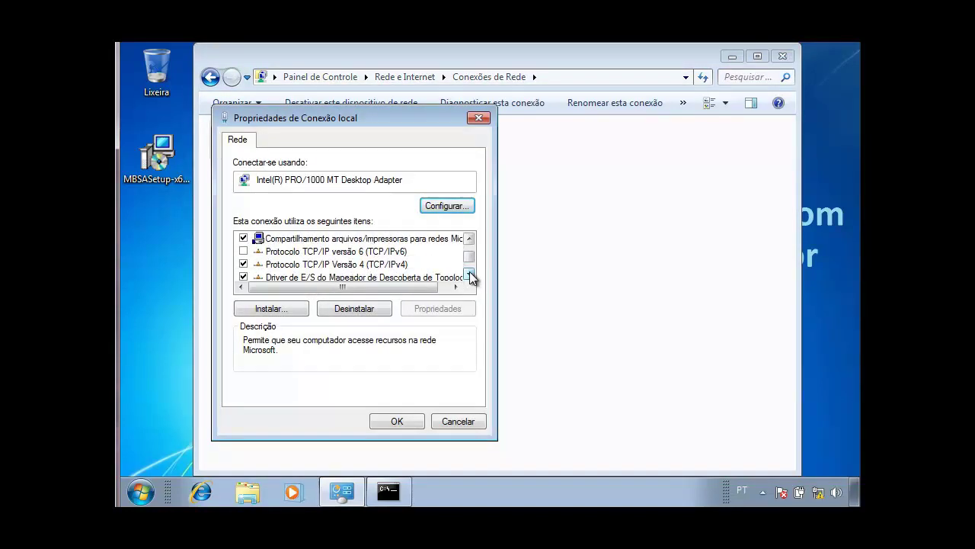
double_click(407, 267)
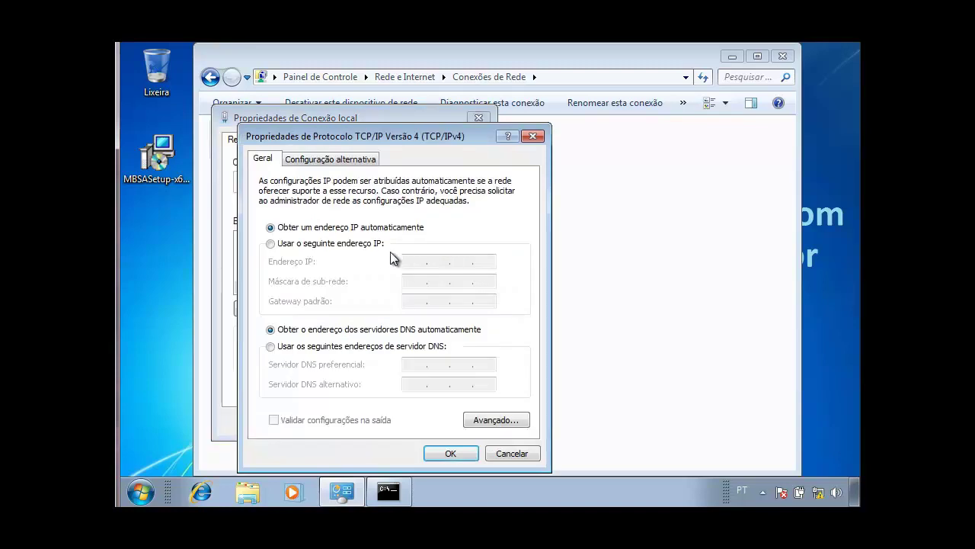
Assign the adapter the static IP address 201.3.36.14 with subnet mask 255.255.255.0 and default gateway 201.3.36.1.
click(374, 246)
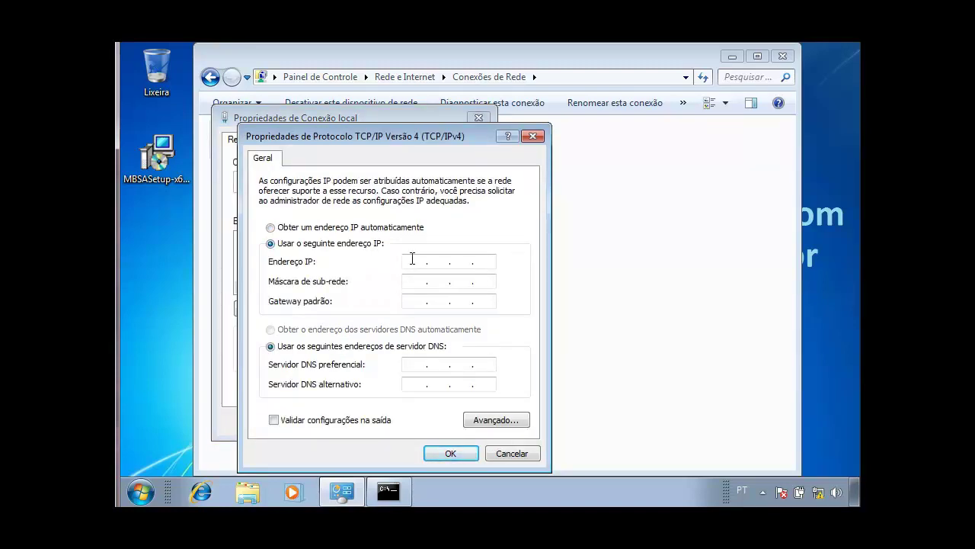
click(412, 259)
text(201.3.36.14)
key(Tab)
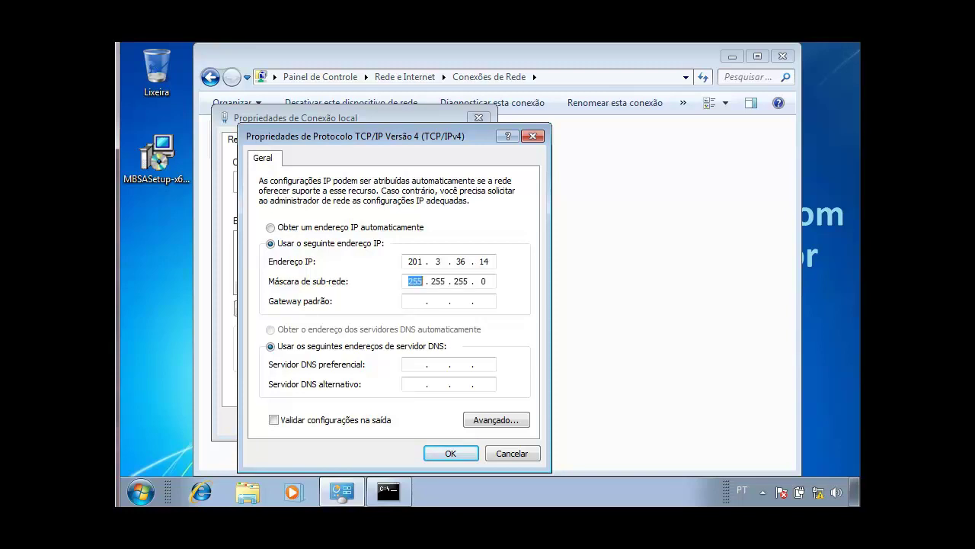
click(413, 301)
text(201 . 3 . 36 . 1)
Run ipconfig /all in the Command Prompt to look up the DNS server address of the Conexão local adapter.
click(417, 366)
click(388, 492)
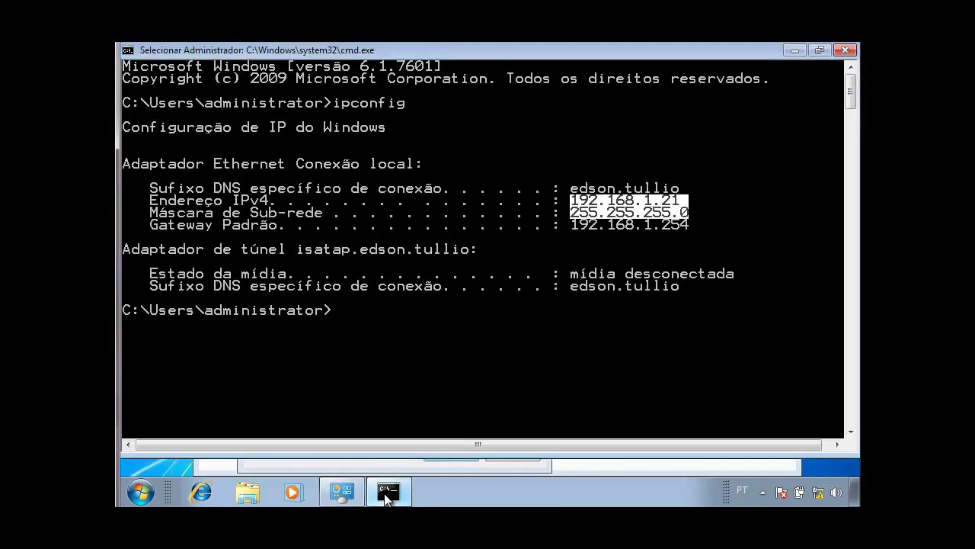
key(Up)
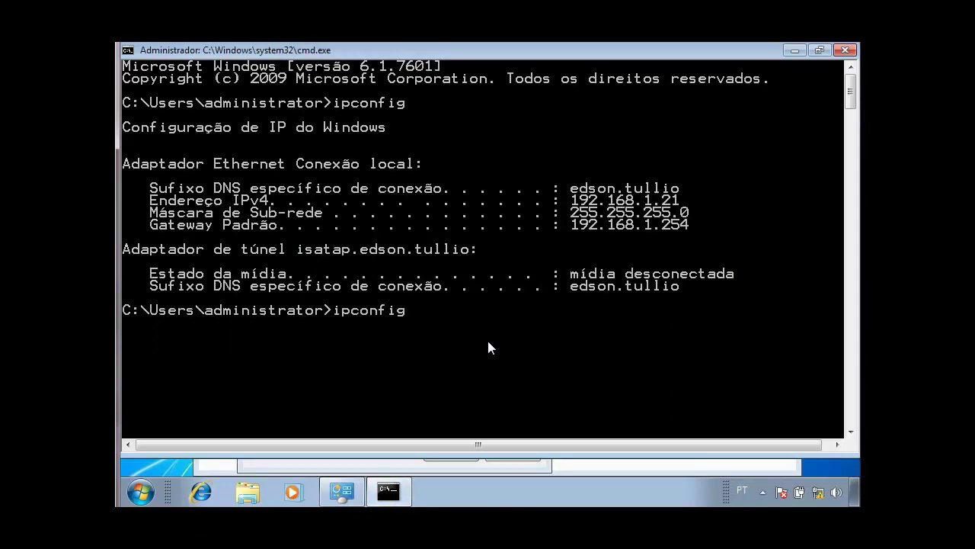
text(/all)
key(Return)
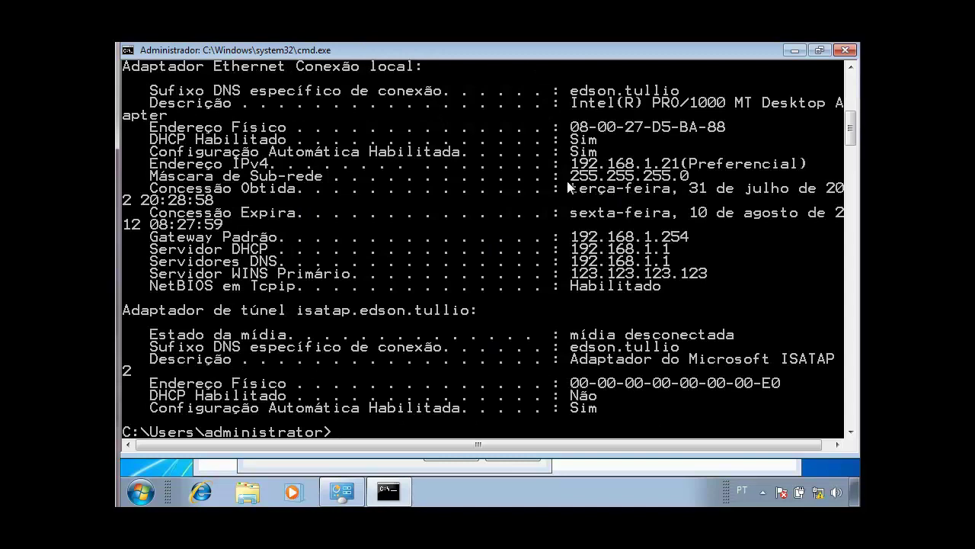
drag(572, 249, 670, 262)
Set the adapter's preferred DNS server to 192.168.1.1, confirm the IPv4 and Conexão local properties, and close the network connections window.
click(436, 471)
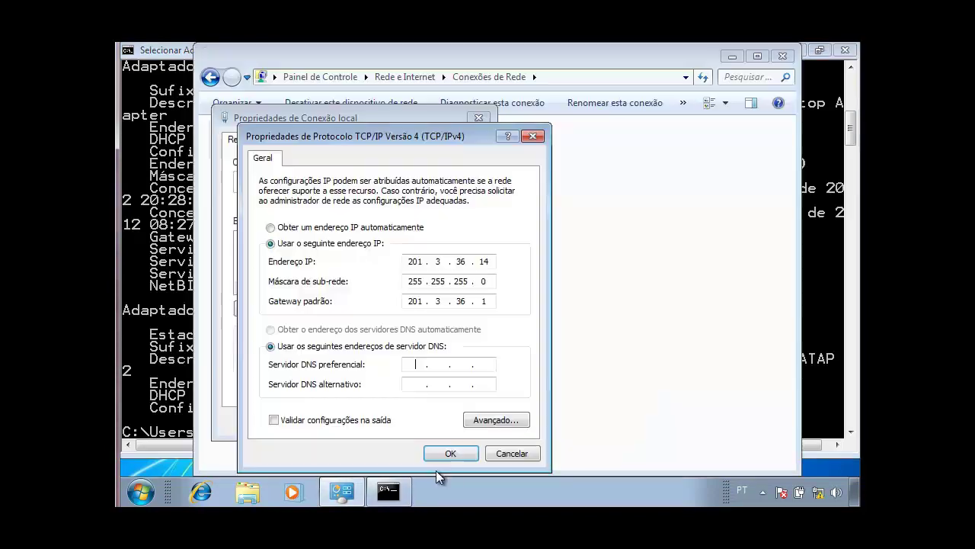
text(102)
key(BackSpace)
key(BackSpace)
text(92.1..)
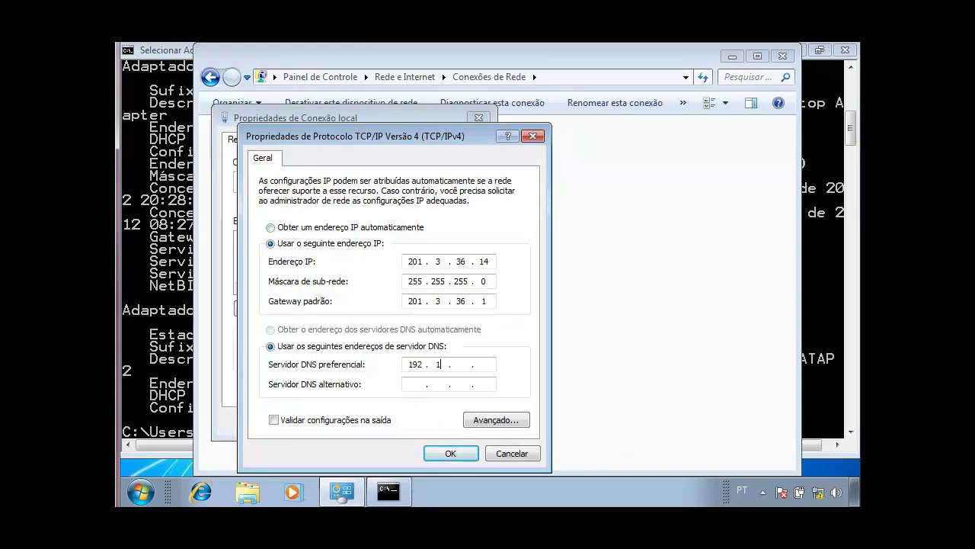
text(16811)
click(437, 449)
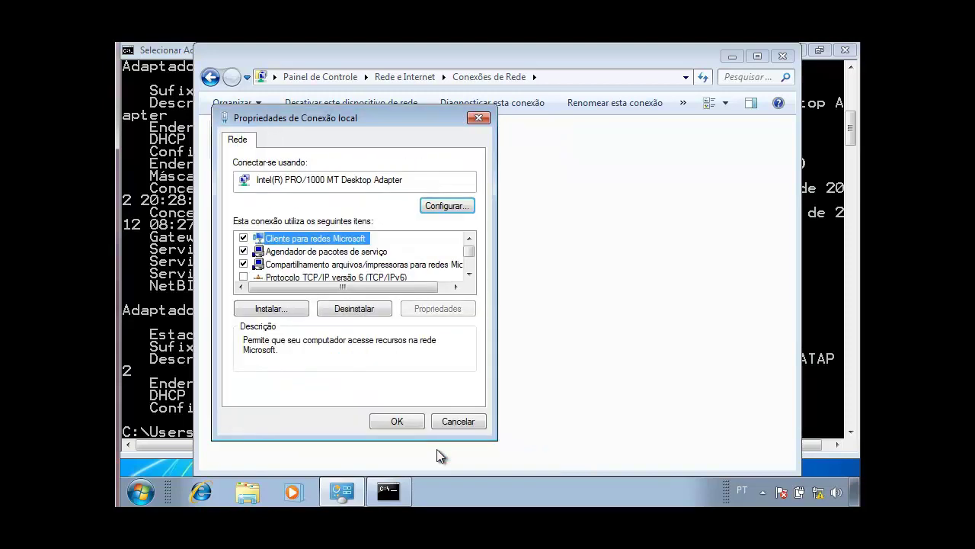
click(415, 421)
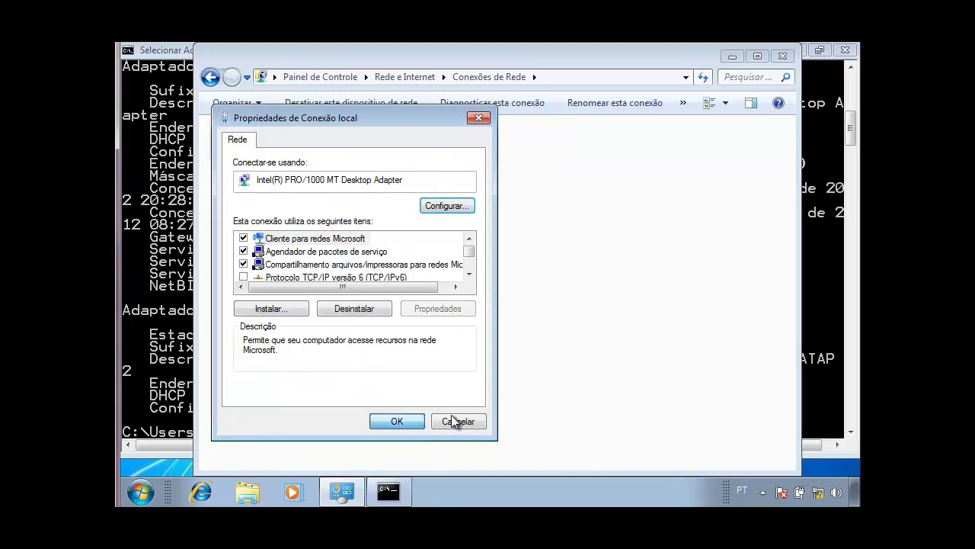
click(783, 55)
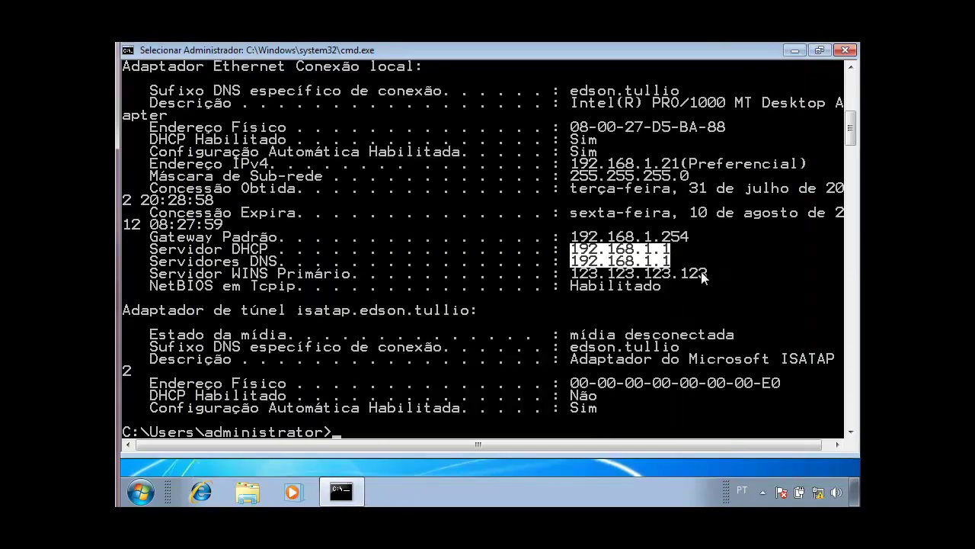
Rerun ipconfig /all to check the adapter's IPv4 address, subnet mask and gateway, and close the Command Prompt.
text(ipconfig /all)
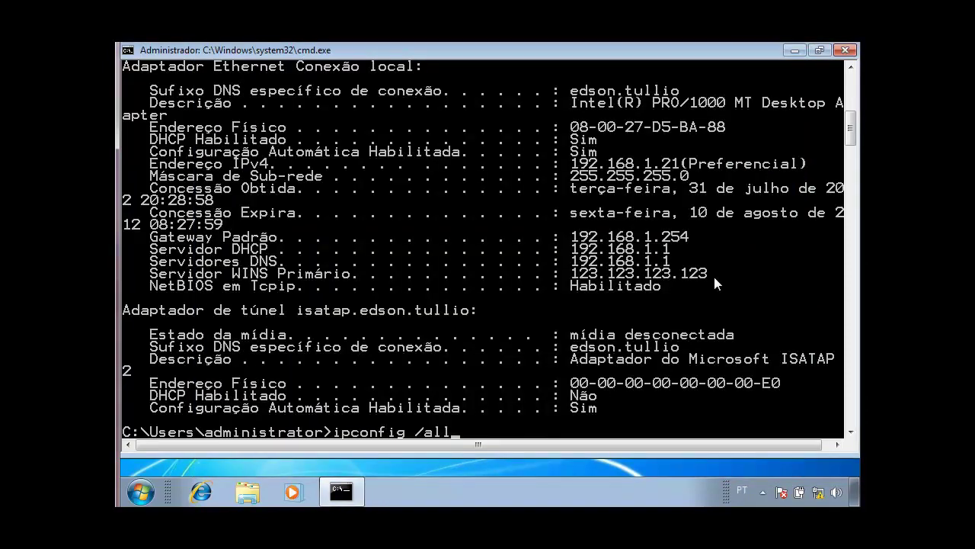
key(Return)
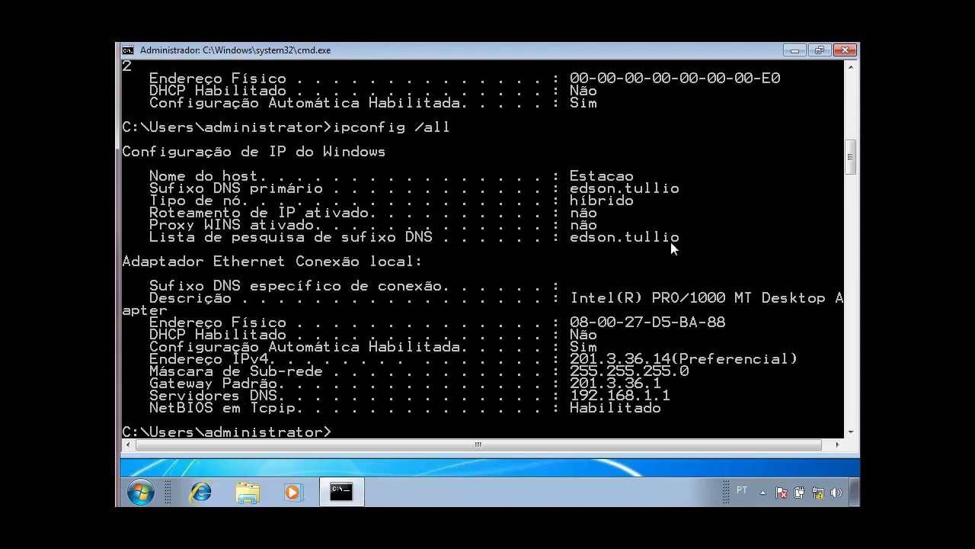
scroll(671, 242, down, 2)
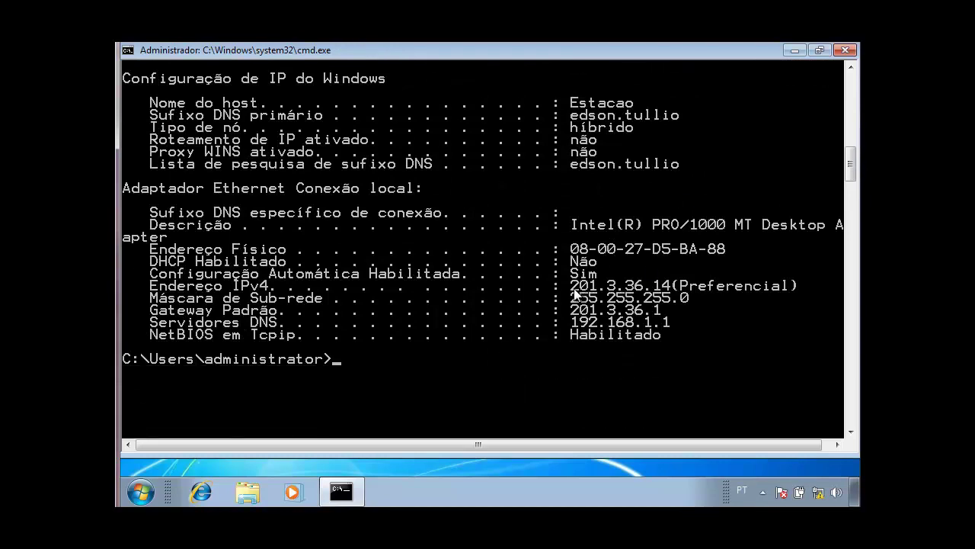
drag(571, 286, 667, 311)
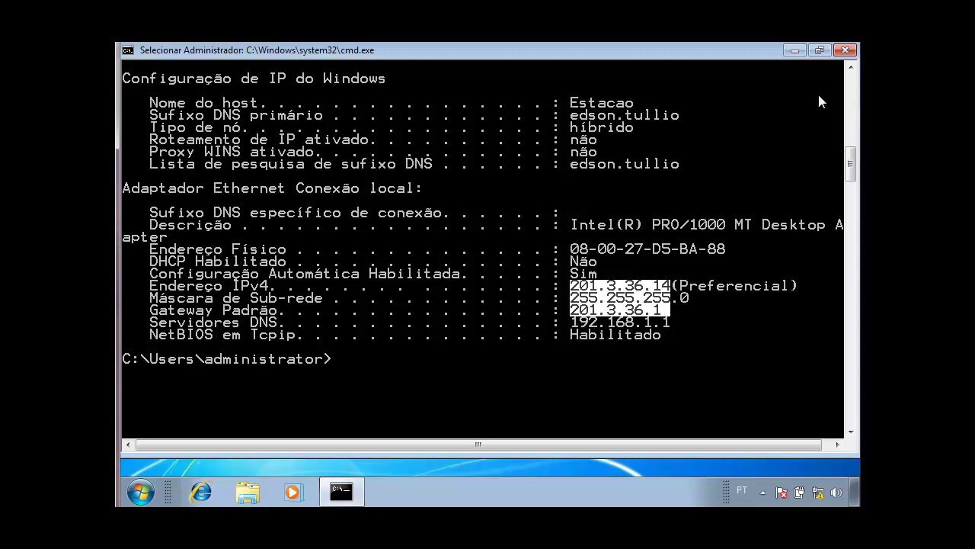
click(842, 54)
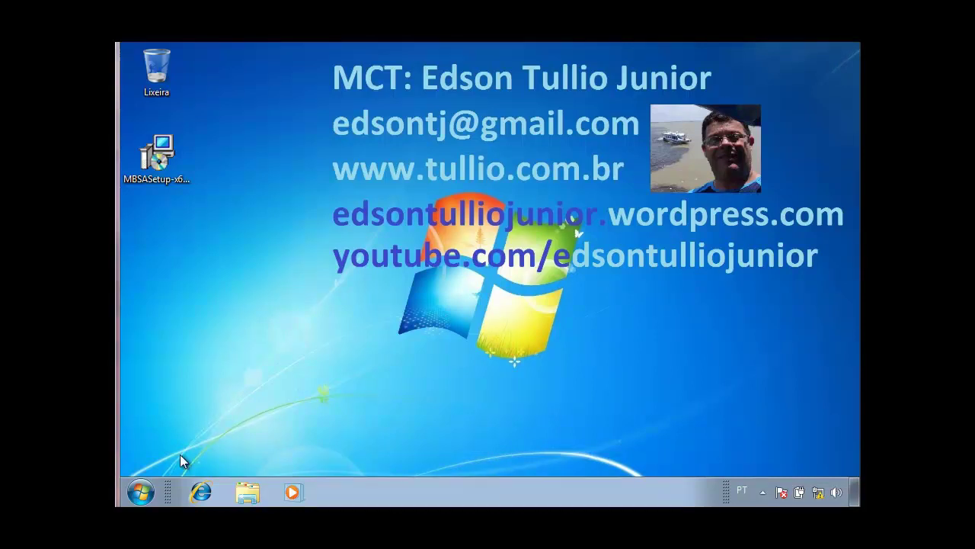
Search for "rede" and open the Central de Rede e Compartilhamento.
click(143, 492)
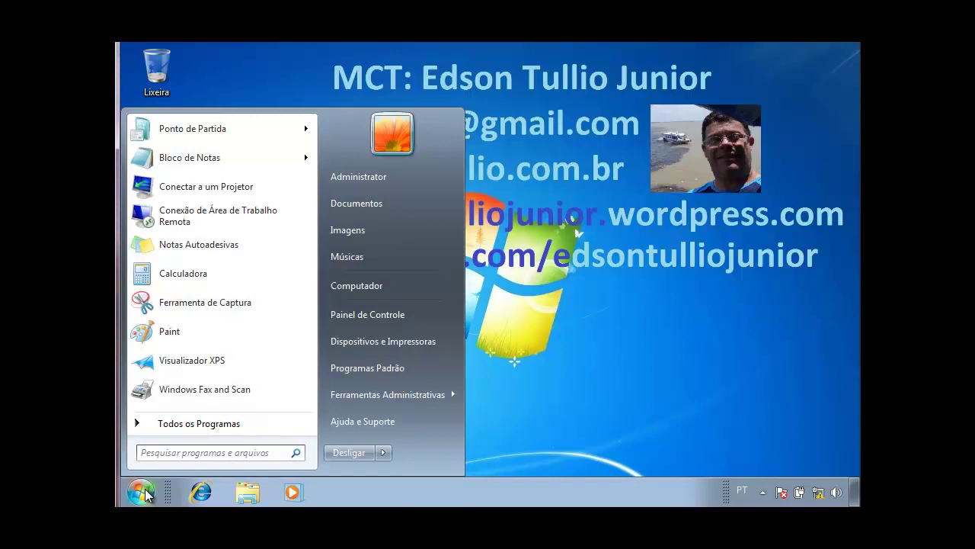
text(rede)
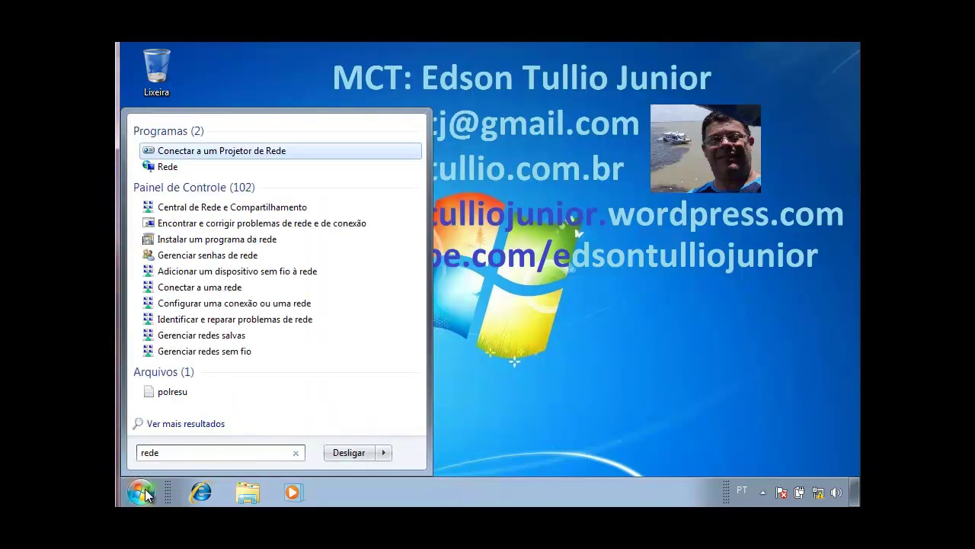
click(221, 207)
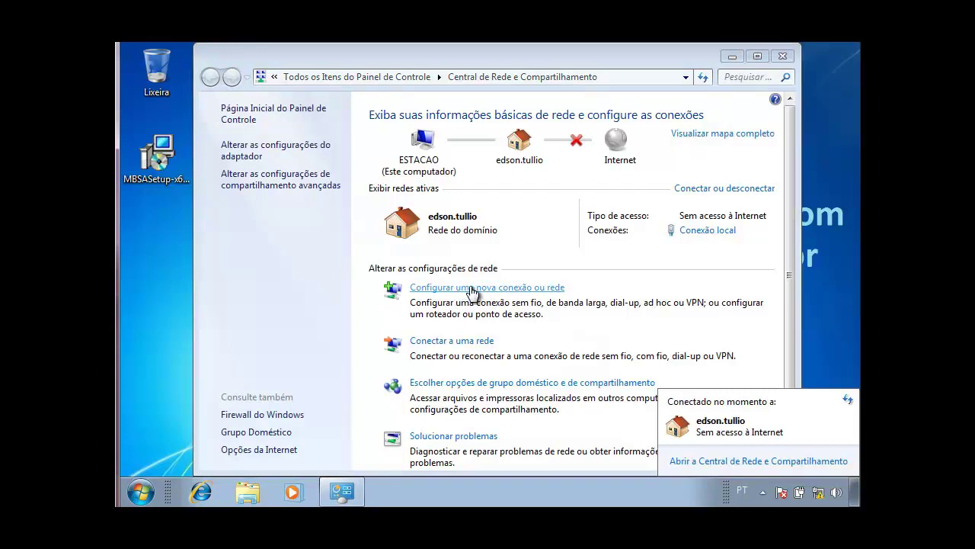
Start a new workplace connection that uses the Internet (VPN), and choose to postpone the Internet connection setup.
click(472, 287)
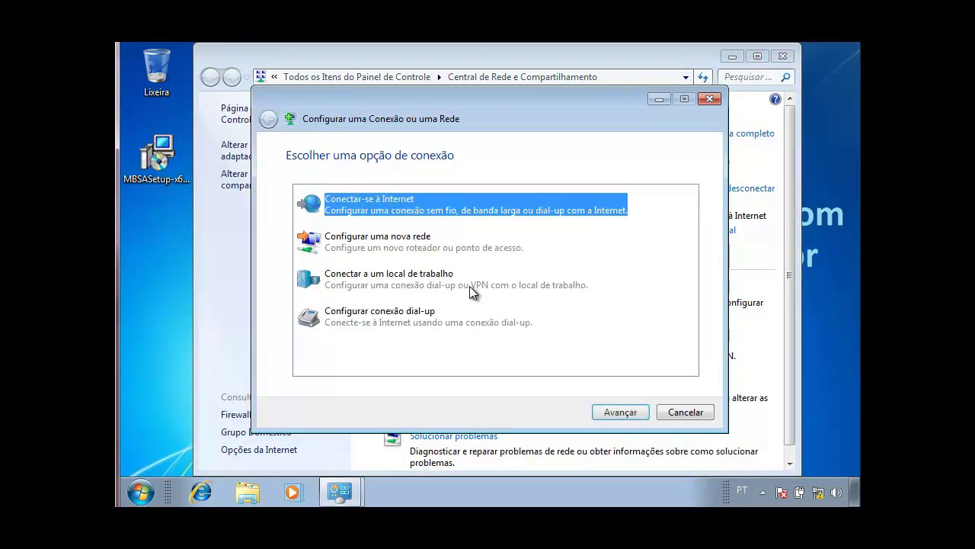
click(420, 279)
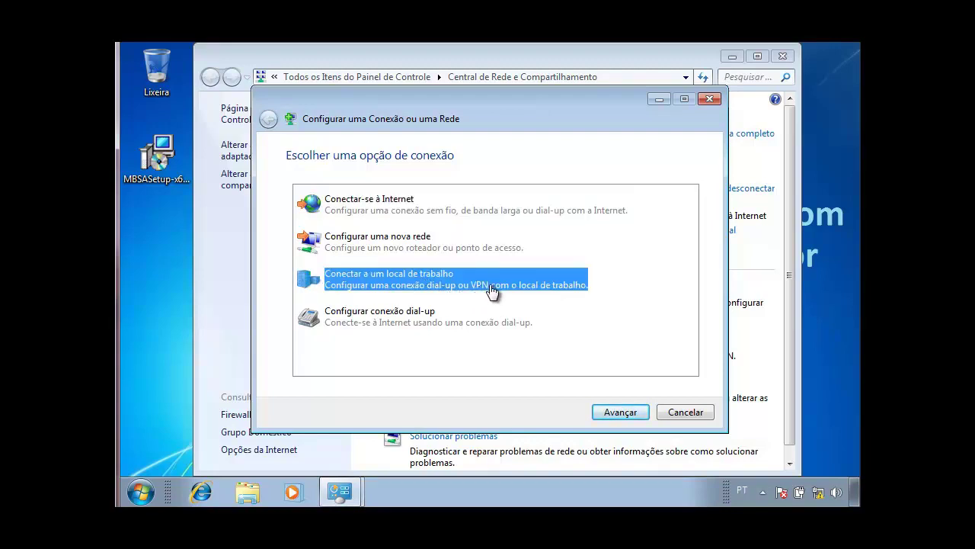
click(607, 416)
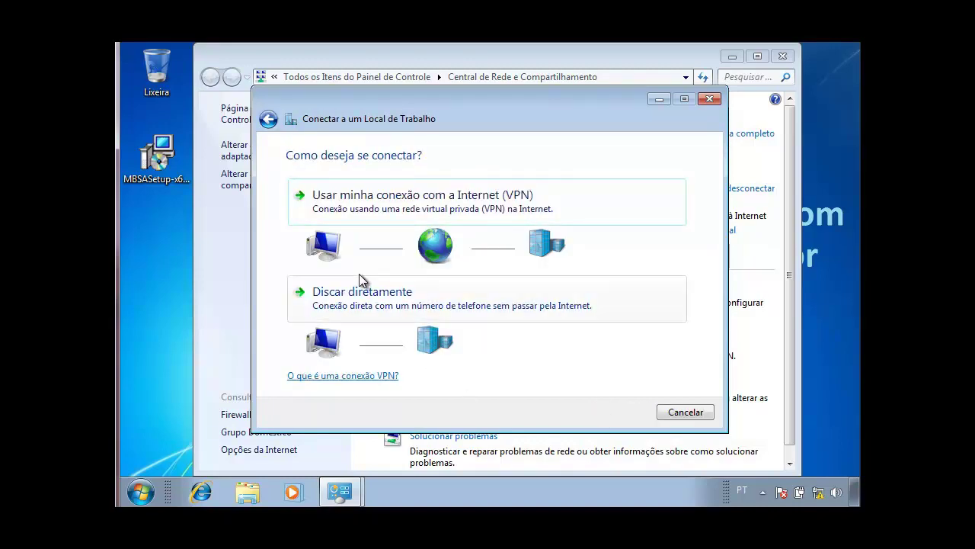
click(392, 200)
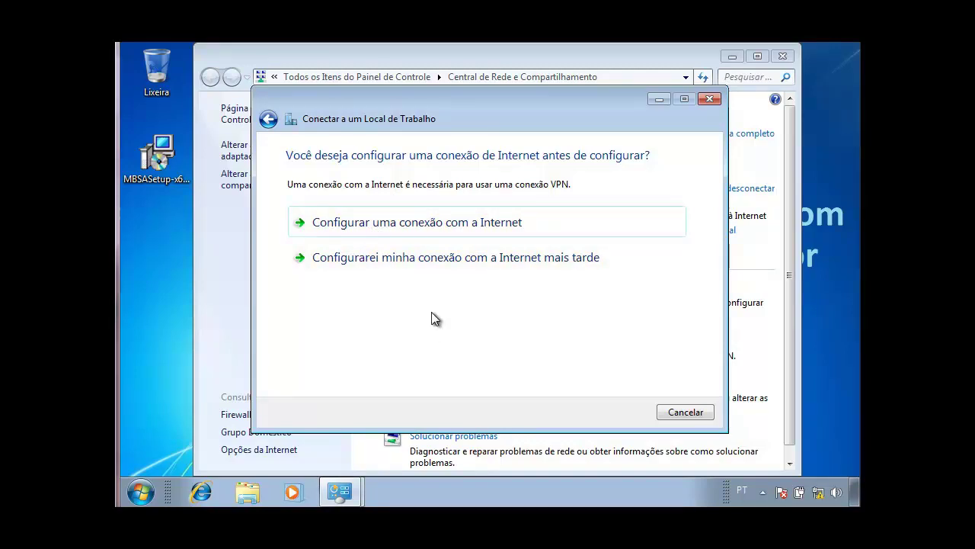
click(449, 255)
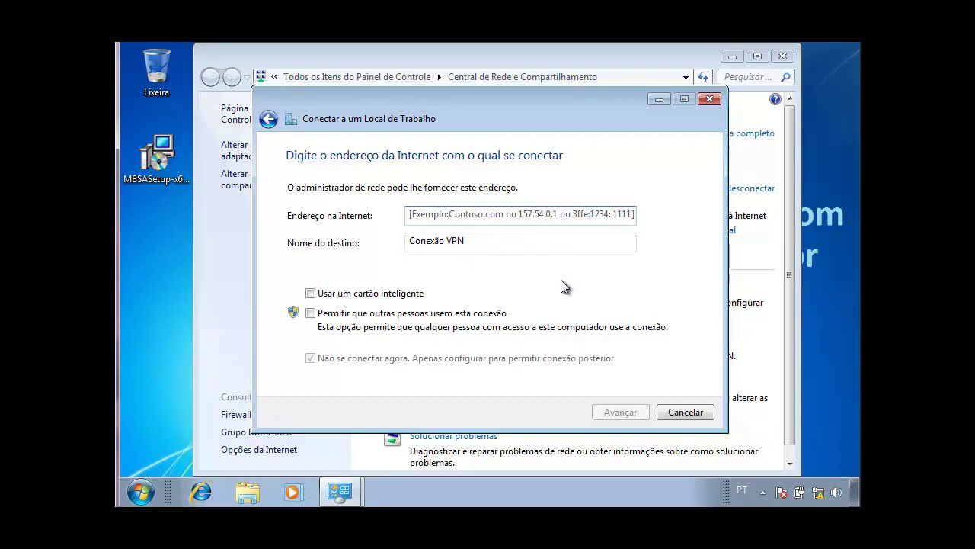
Set the destination name of the VPN connection to "VPN Tullio Corp", leaving the Internet address empty.
text(Tu)
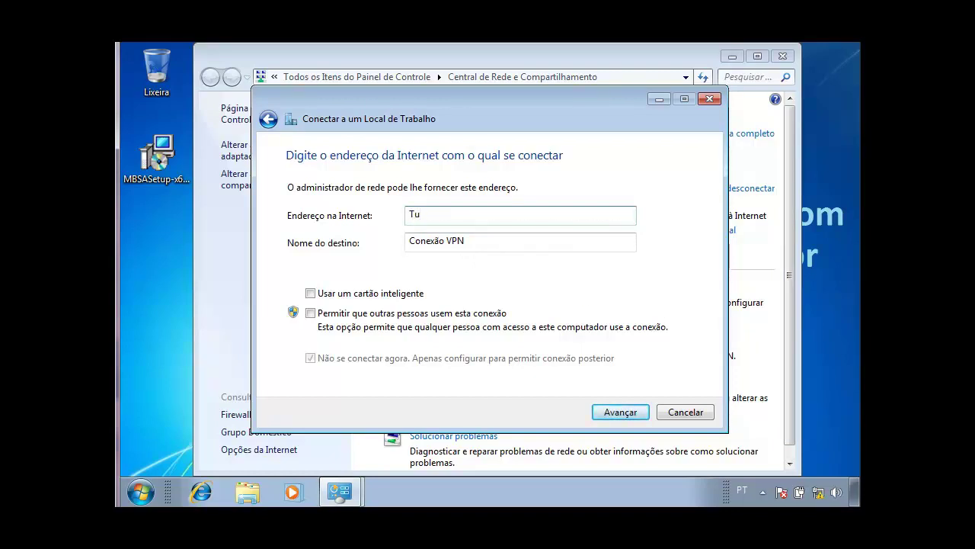
key(Home)
text(v)
key(BackSpace)
text(VPN )
text(LLE)
key(BackSpace)
key(BackSpace)
key(BackSpace)
text(llio Corp)
key(ctrl+a)
key(ctrl+c)
key(BackSpace)
key(Tab)
key(ctrl+v)
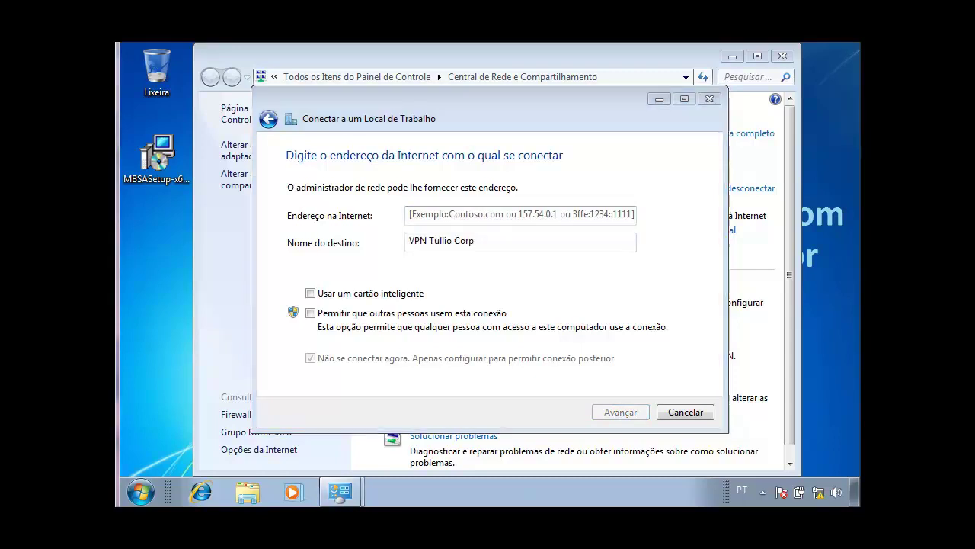
Set the VPN connection's Internet address to 201.3.36.1.
click(433, 220)
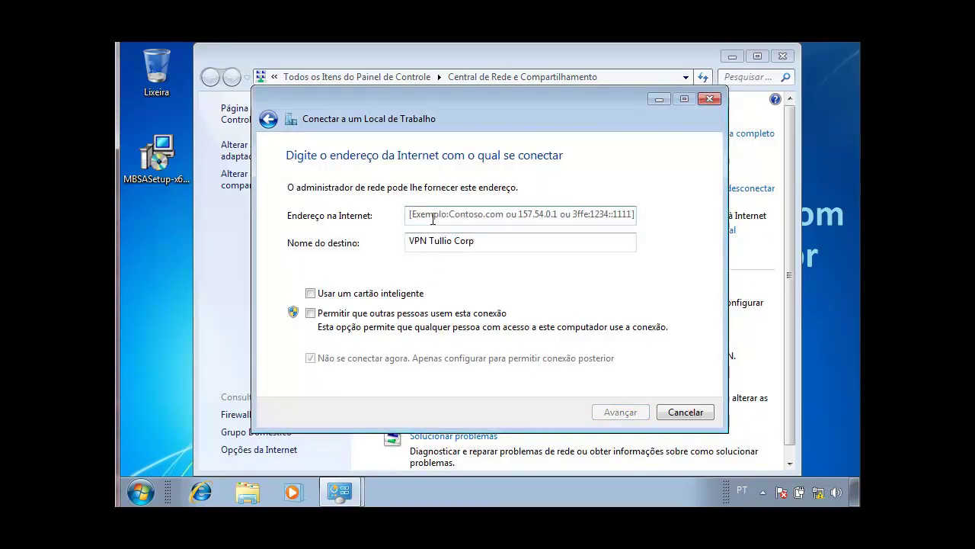
text(201)
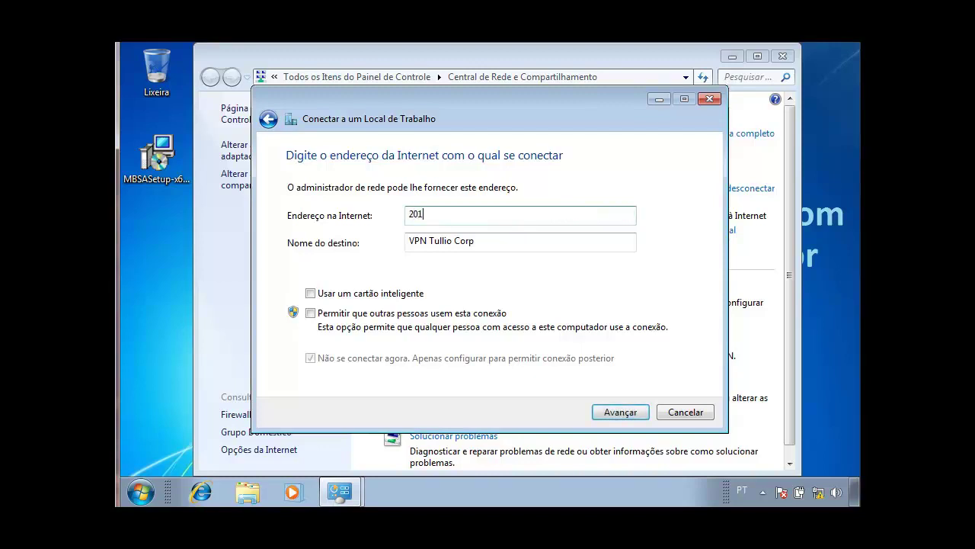
text(.3.36.1)
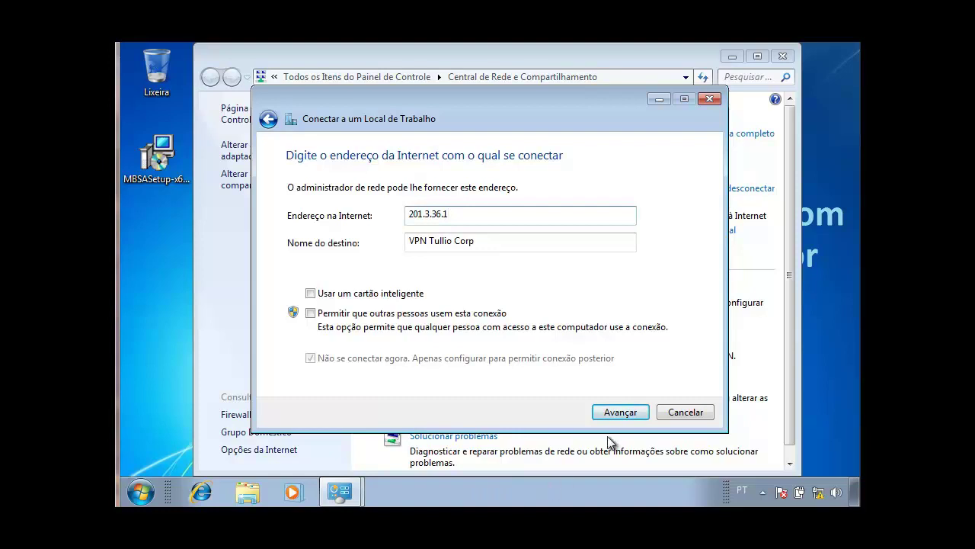
Create the VPN connection with blank user name and password, close the wizard, and check the list of available connections.
click(617, 414)
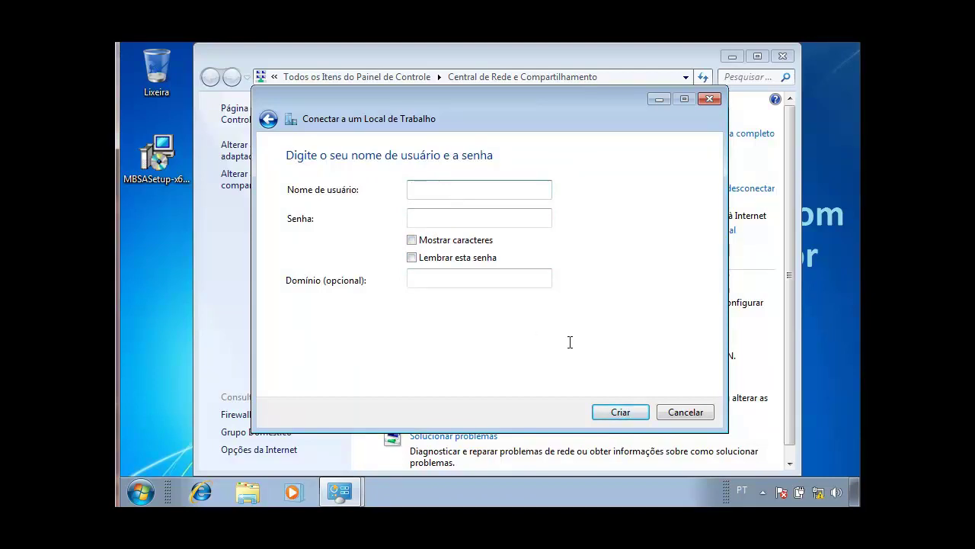
click(617, 411)
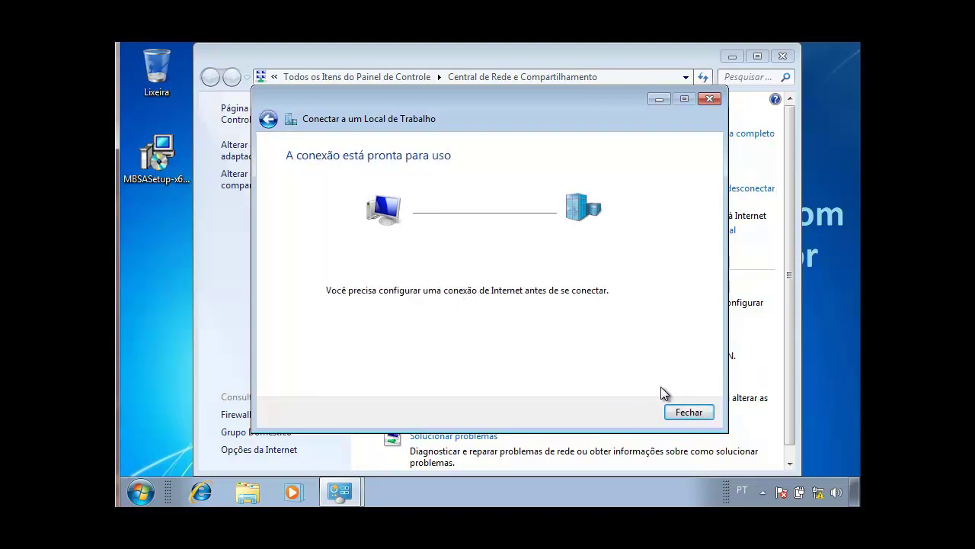
click(681, 412)
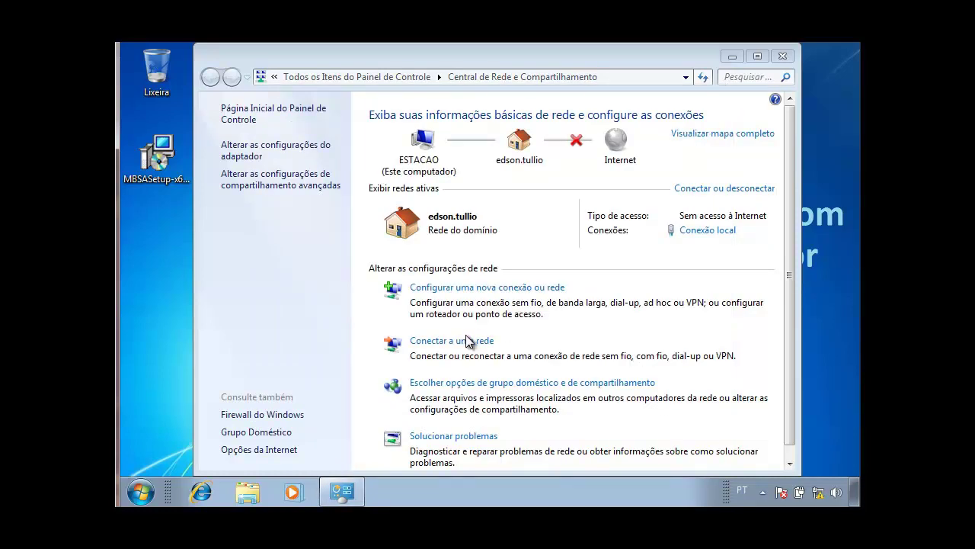
click(464, 341)
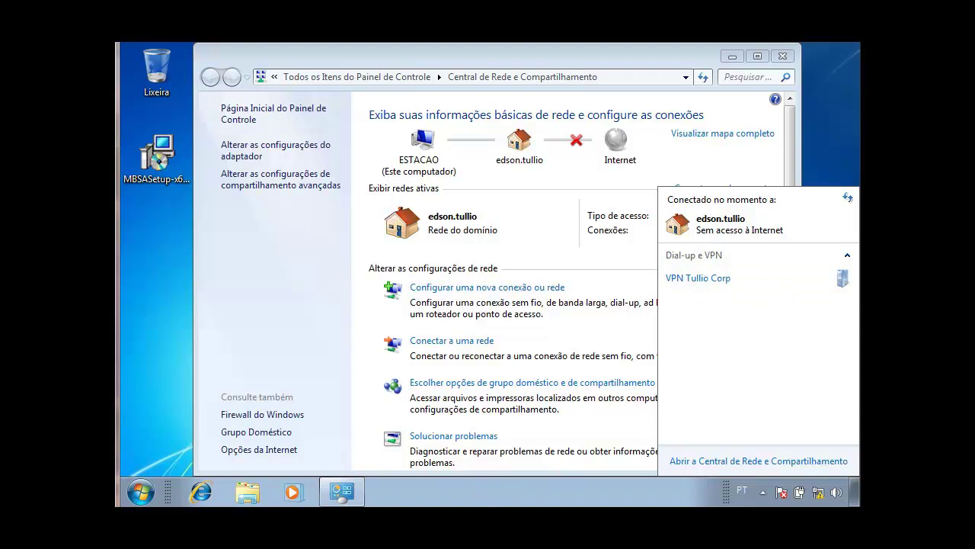
click(818, 491)
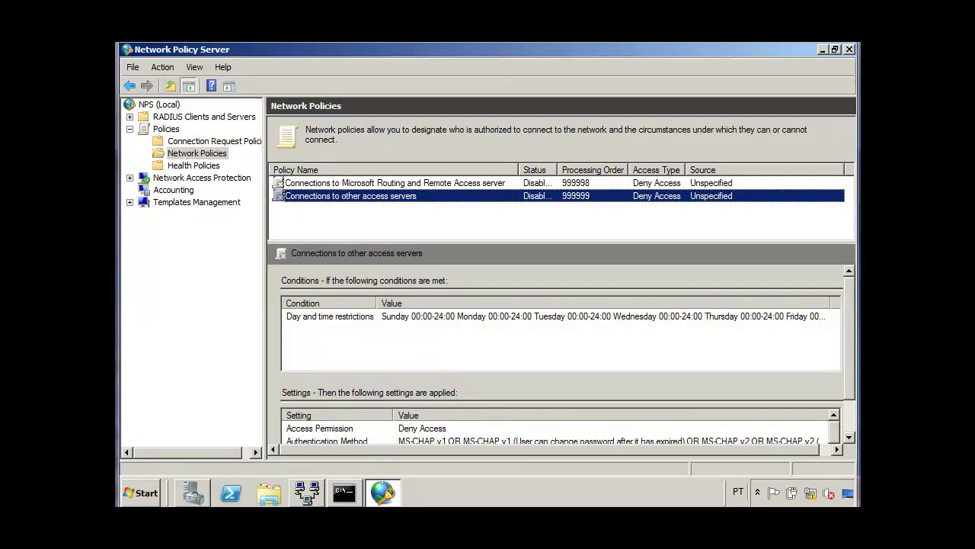
Switch to Network Policy Server and start a network policy named "ACESSO VPN" for access server type Remote Access Server(VPN-Dial up).
right_click(202, 156)
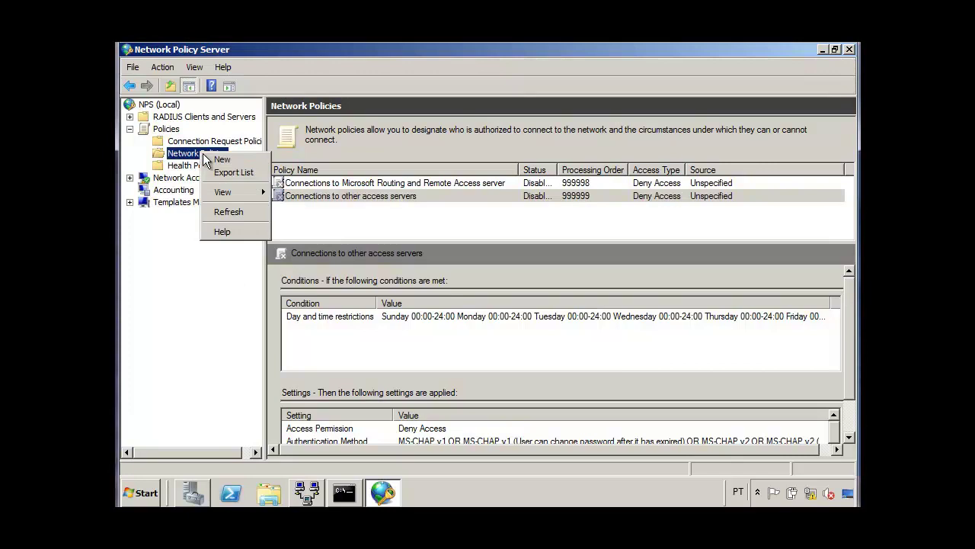
click(210, 156)
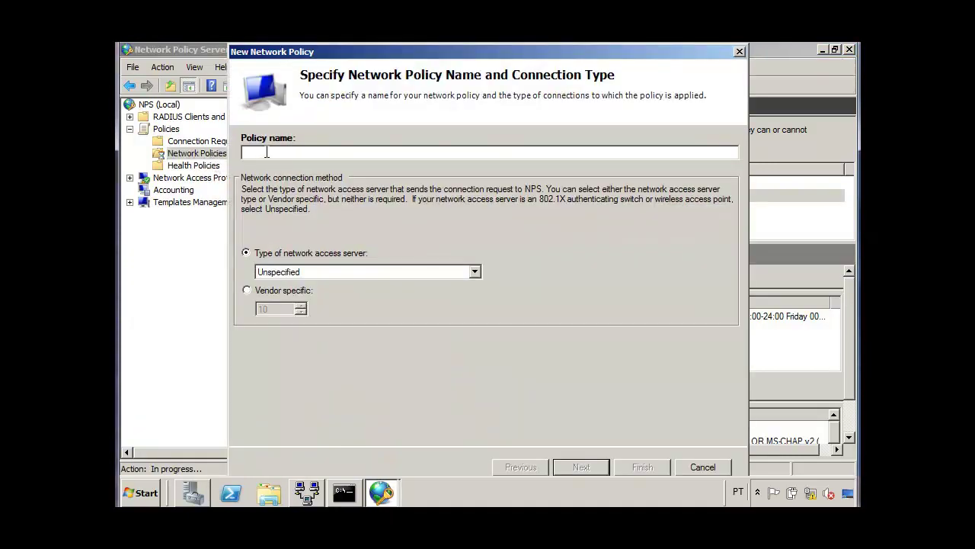
text(ACESSO VPN)
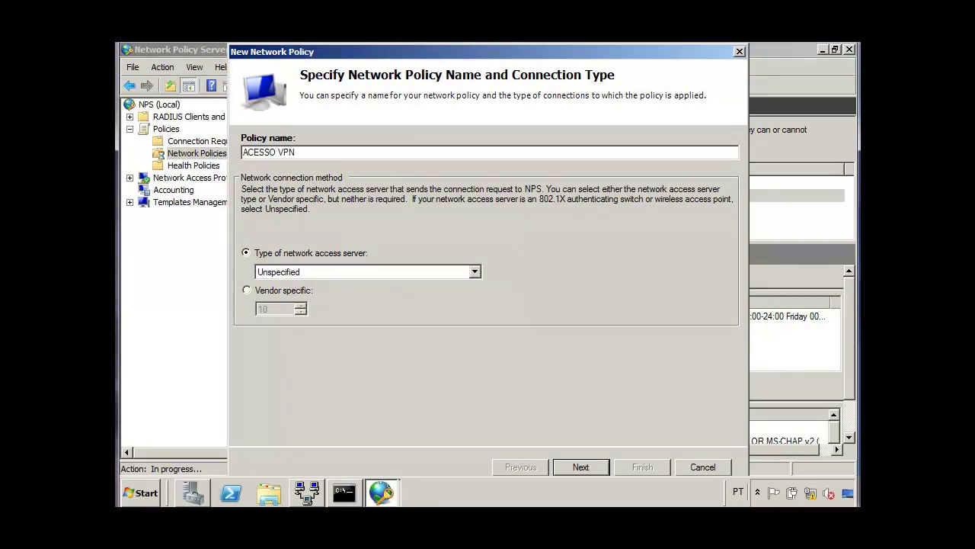
key(ctrl+a)
click(474, 272)
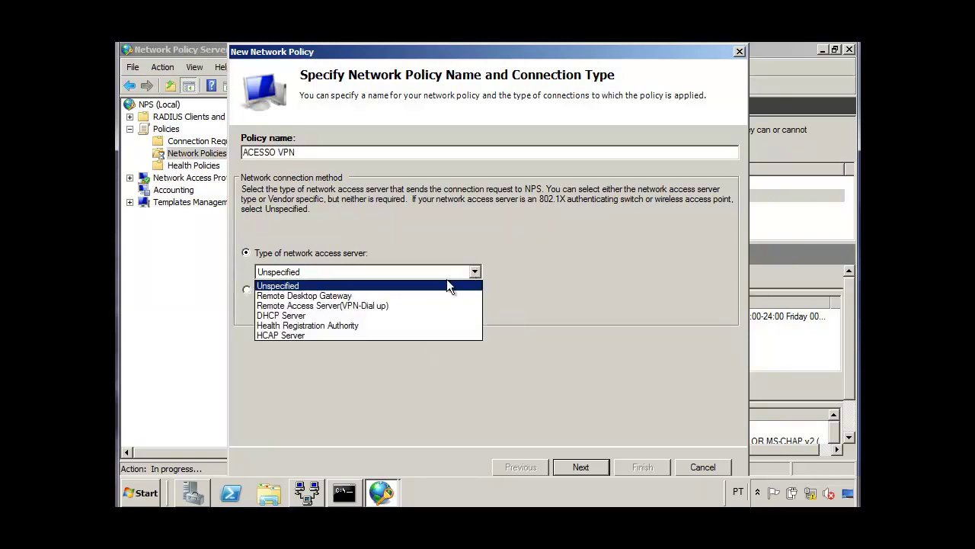
click(369, 306)
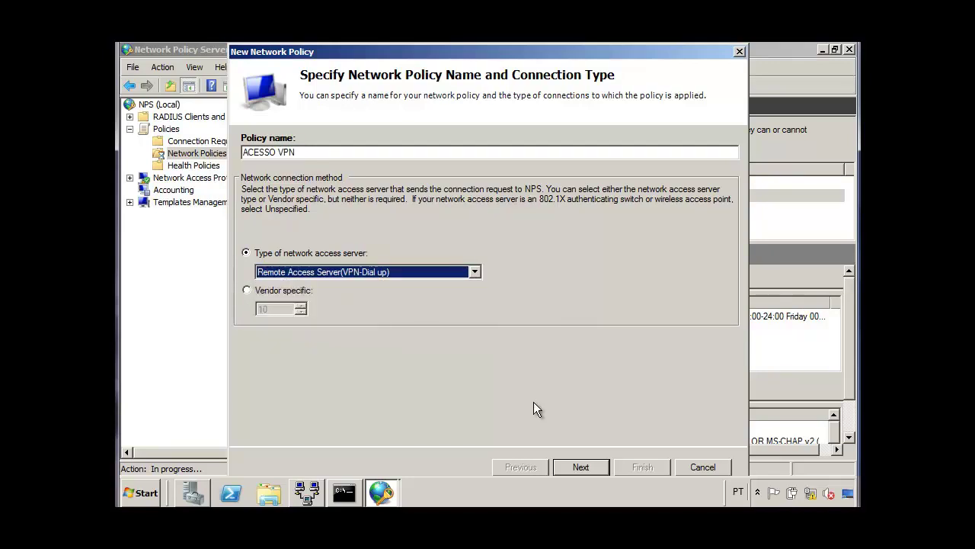
click(576, 468)
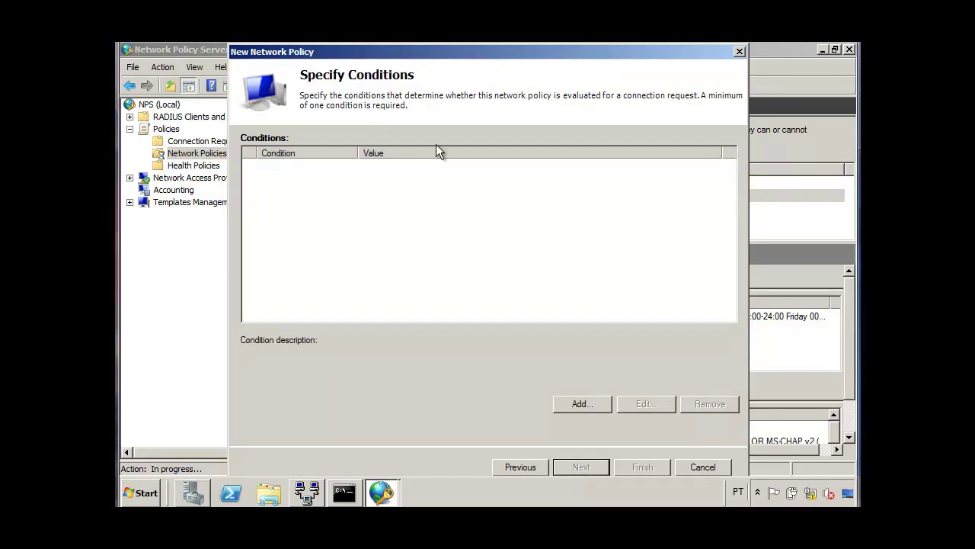
Add a Windows Groups condition to the policy that requires membership in the usuarios_remotos group.
click(576, 403)
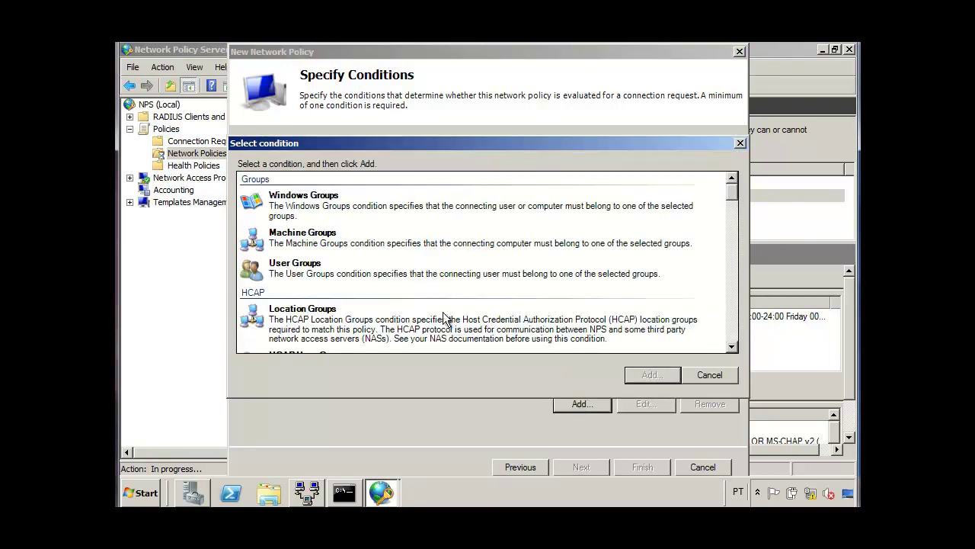
click(362, 200)
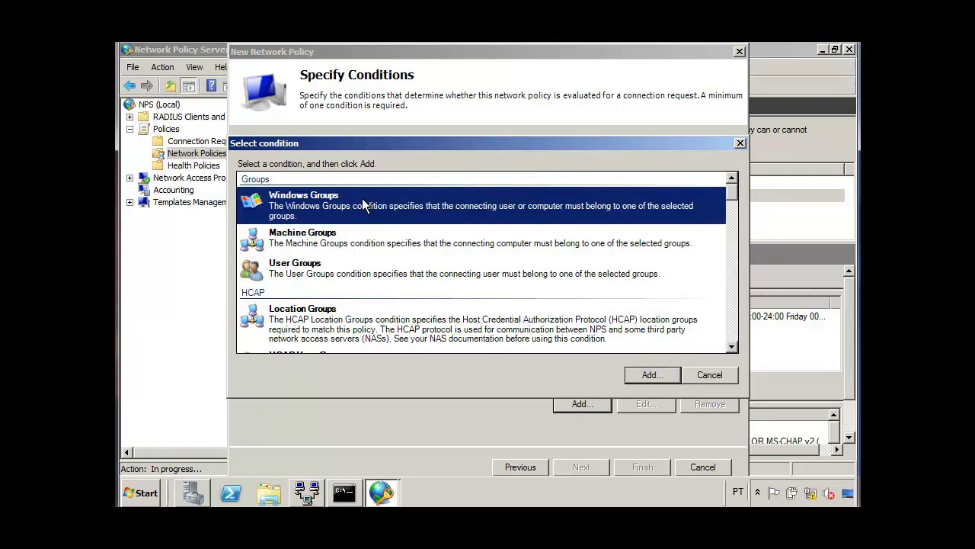
click(649, 375)
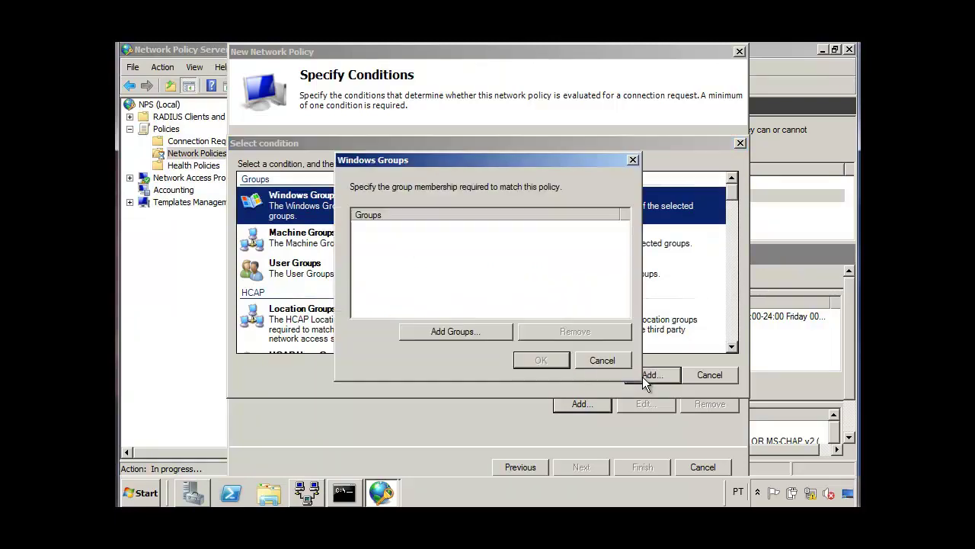
click(501, 331)
text(USU)
click(634, 288)
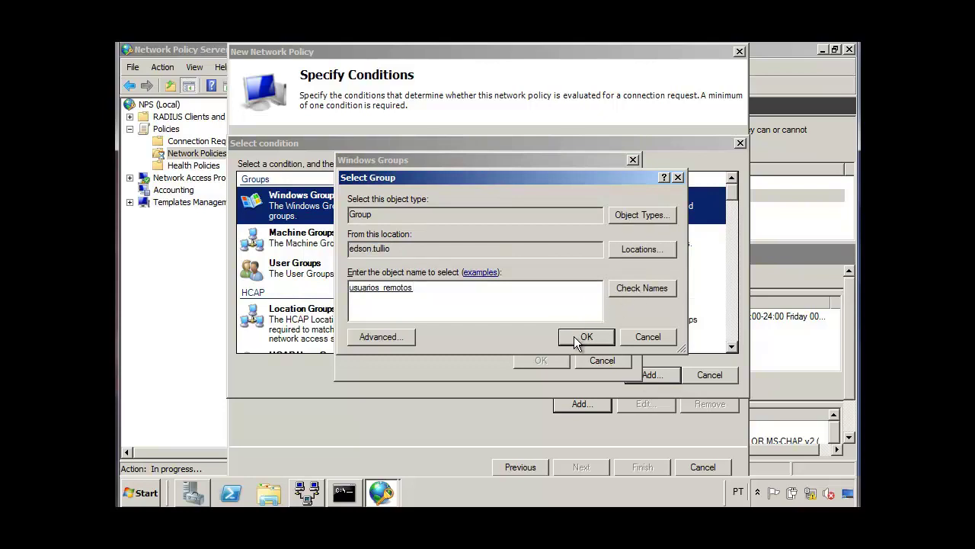
click(574, 336)
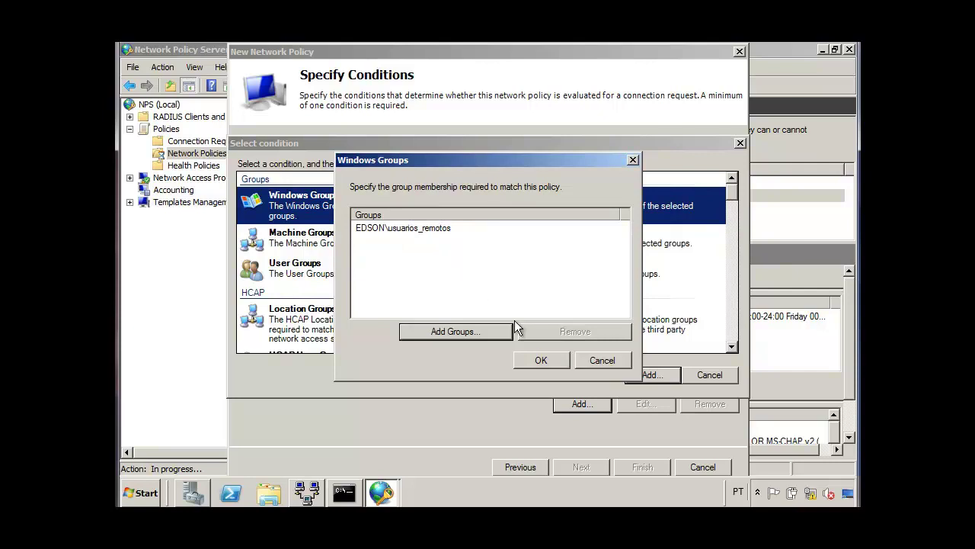
click(540, 362)
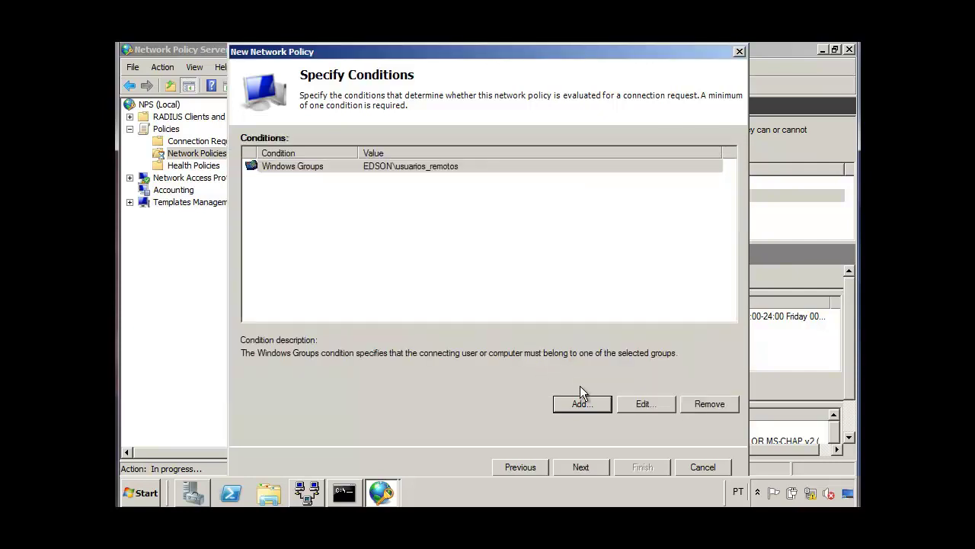
Keep the policy's permission as Access granted and accept the MS-CHAP-v2 and MS-CHAP authentication methods.
click(581, 467)
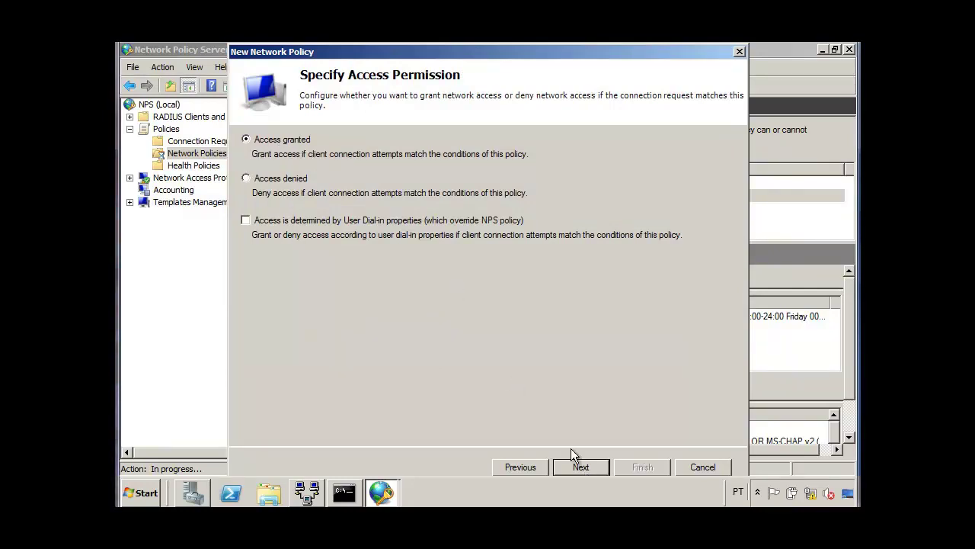
click(567, 467)
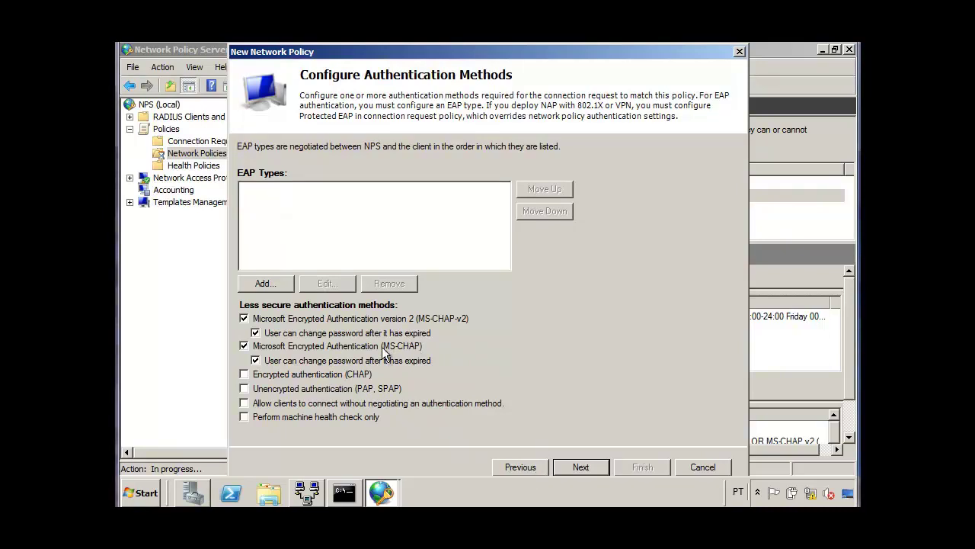
click(573, 468)
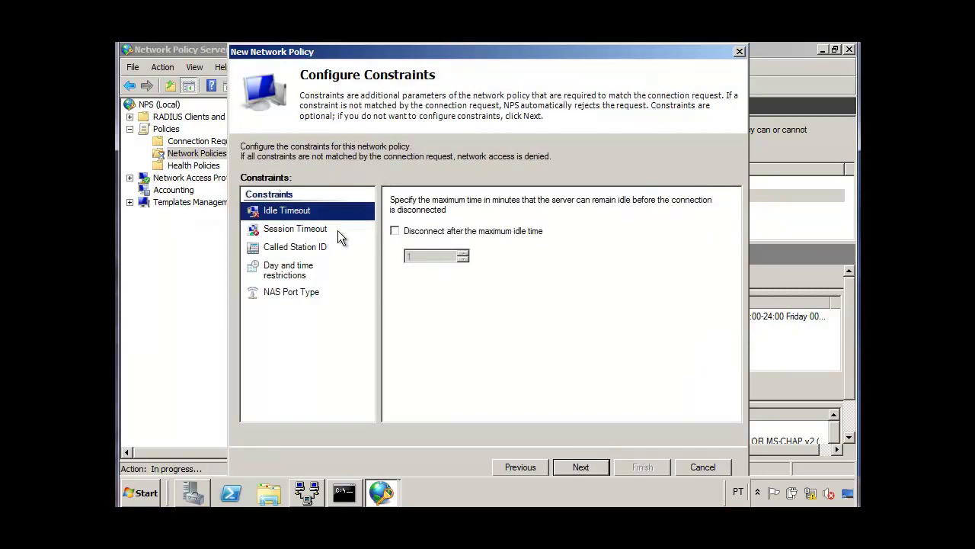
Set the policy's idle timeout constraint to disconnect after 5 minutes of maximum idle time.
click(400, 234)
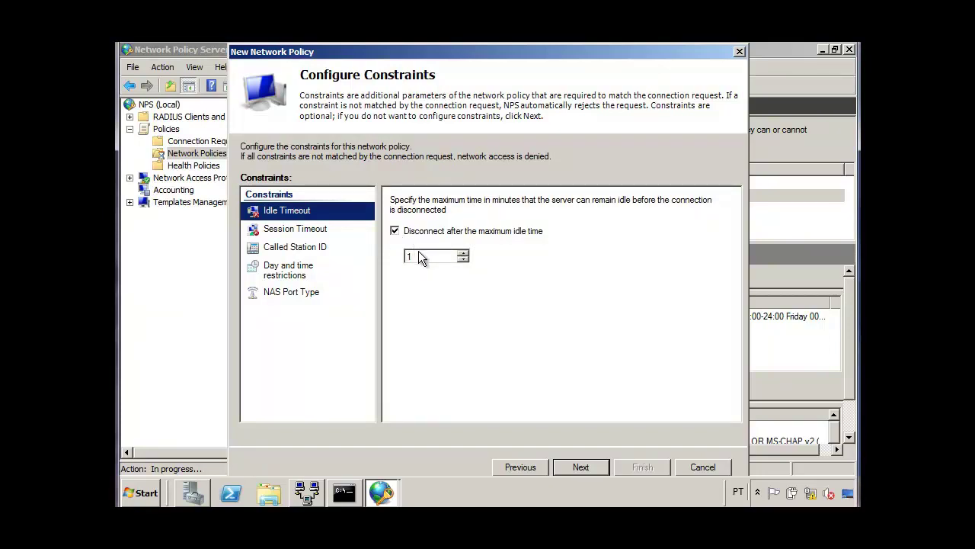
click(417, 257)
key(BackSpace)
text(5)
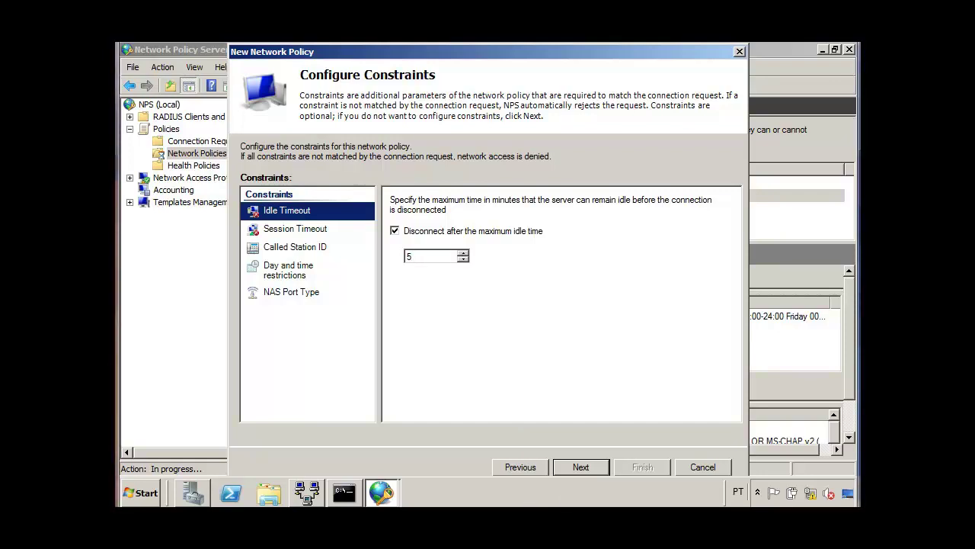
key(Return)
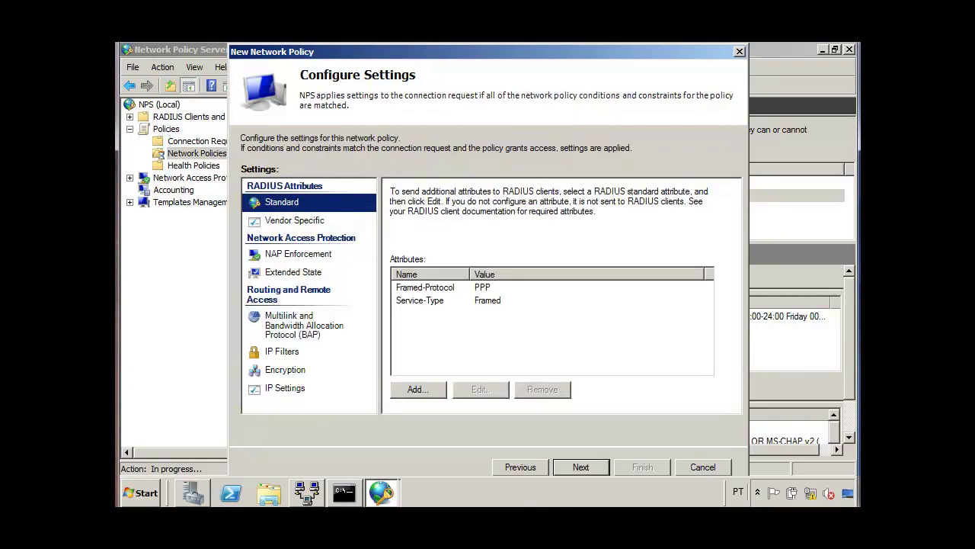
Accept the default policy settings, finish creating the policy, and select ACESSO VPN in the policy list.
key(Return)
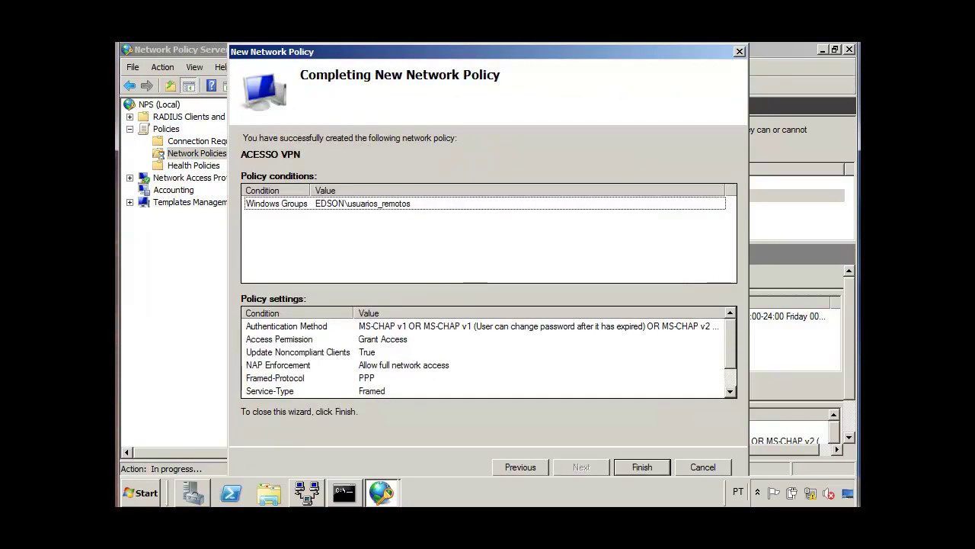
key(Return)
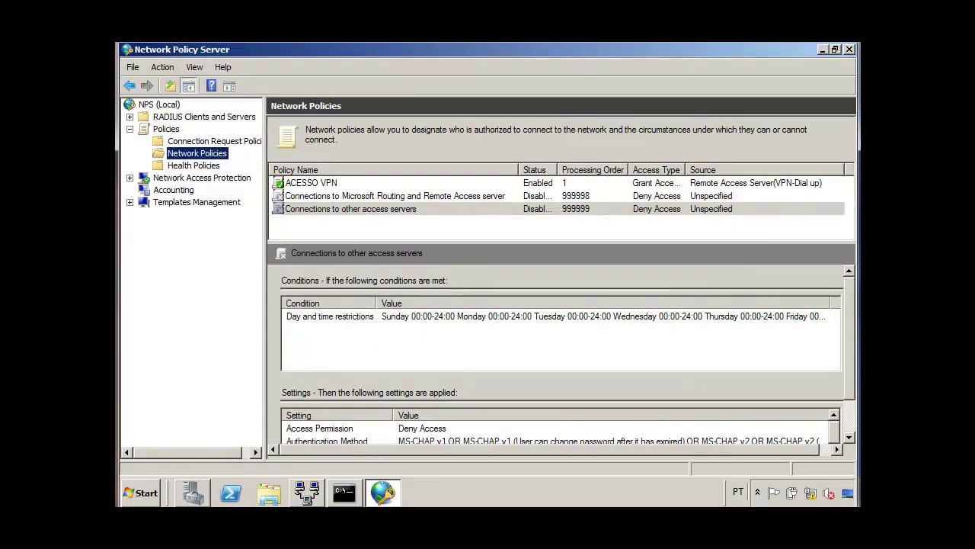
click(311, 183)
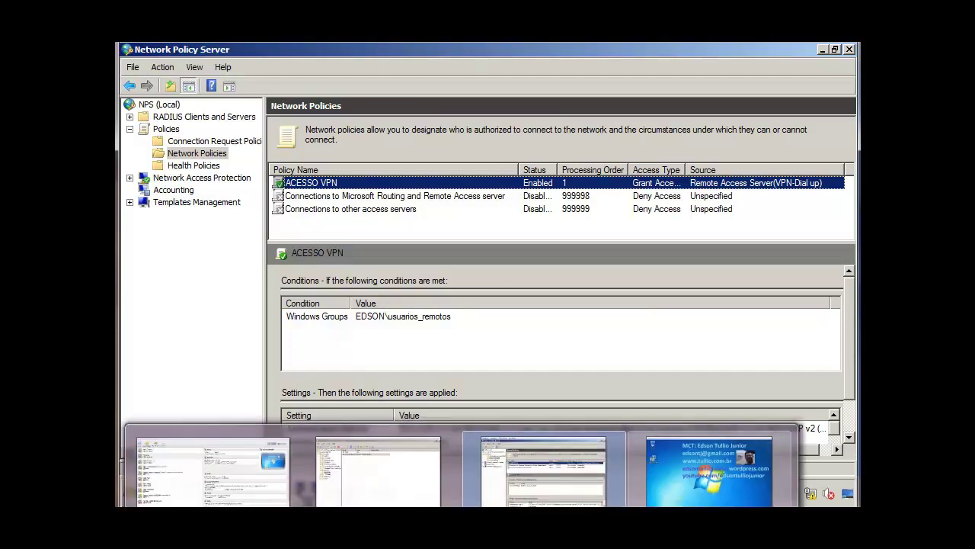
Switch to the Windows 7 client and open the connection dialog for VPN Tullio Corp.
click(570, 504)
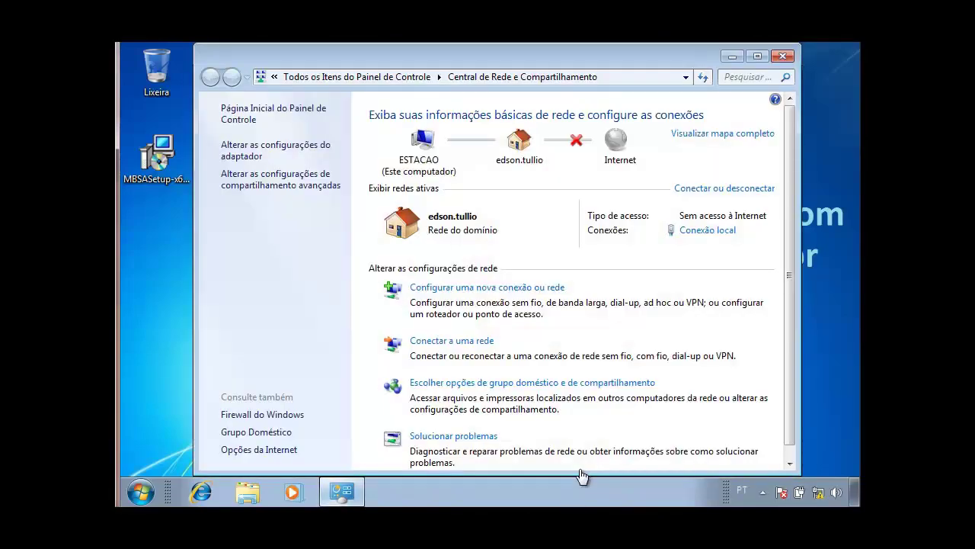
click(452, 340)
key(Down)
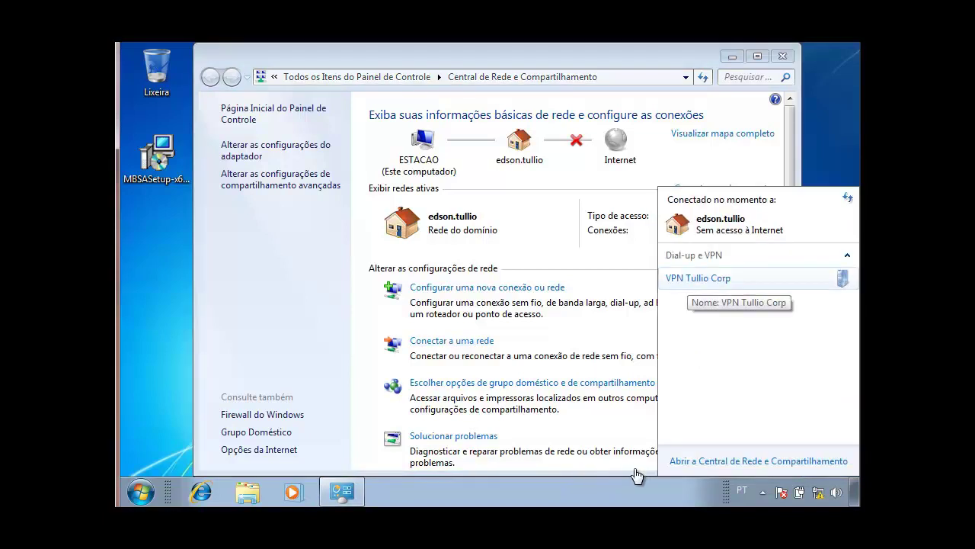
key(Return)
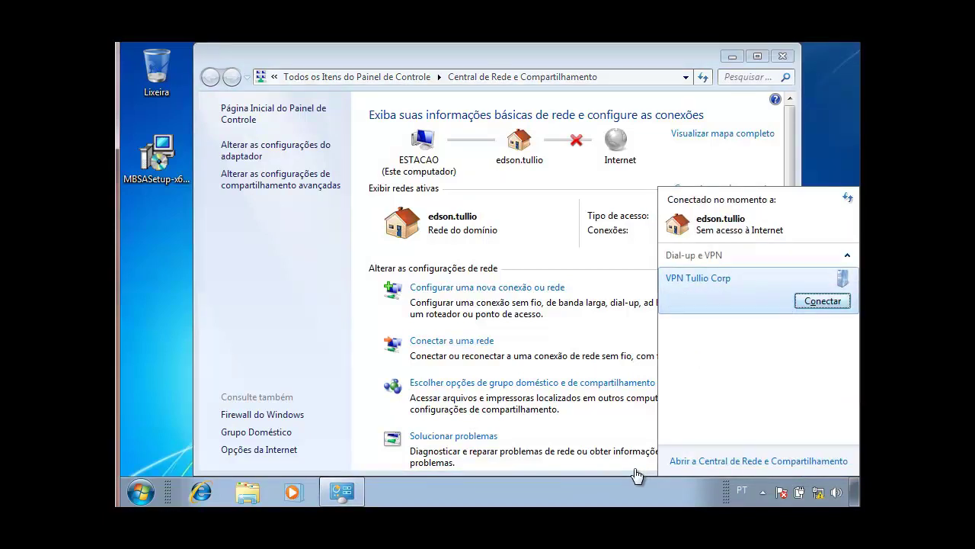
key(Return)
Enter the remote user's name, account password and domain for VPN Tullio Corp, and connect.
text(FELIPE)
key(Tab)
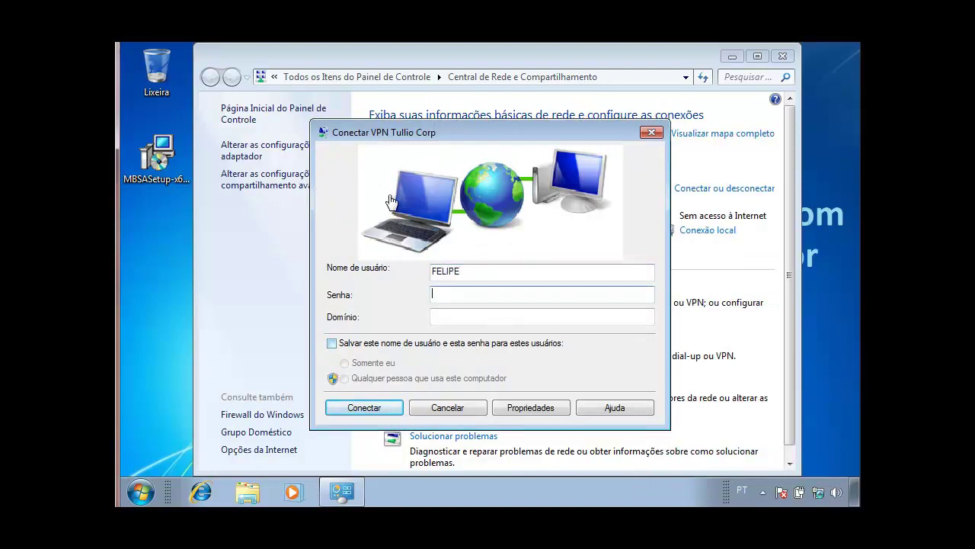
text(•••••)
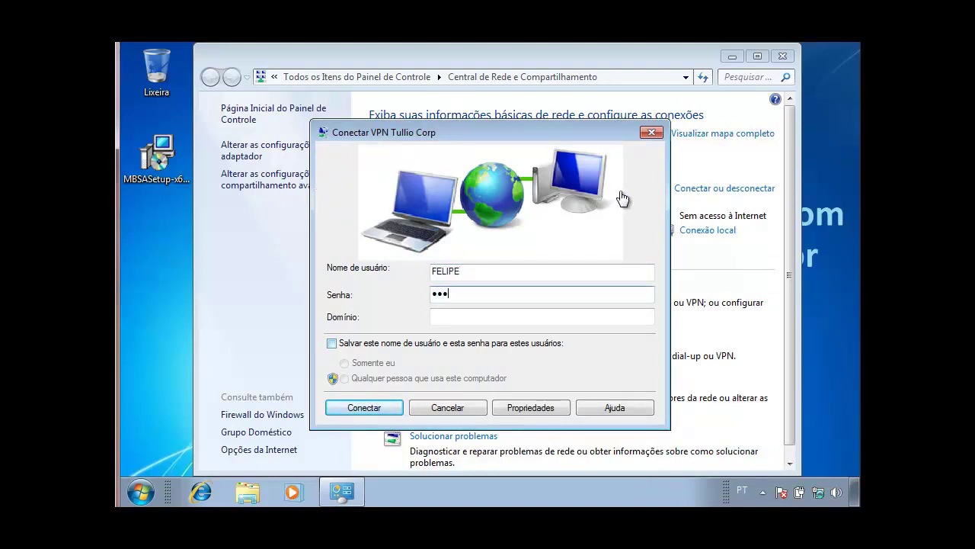
text(•••)
key(Tab)
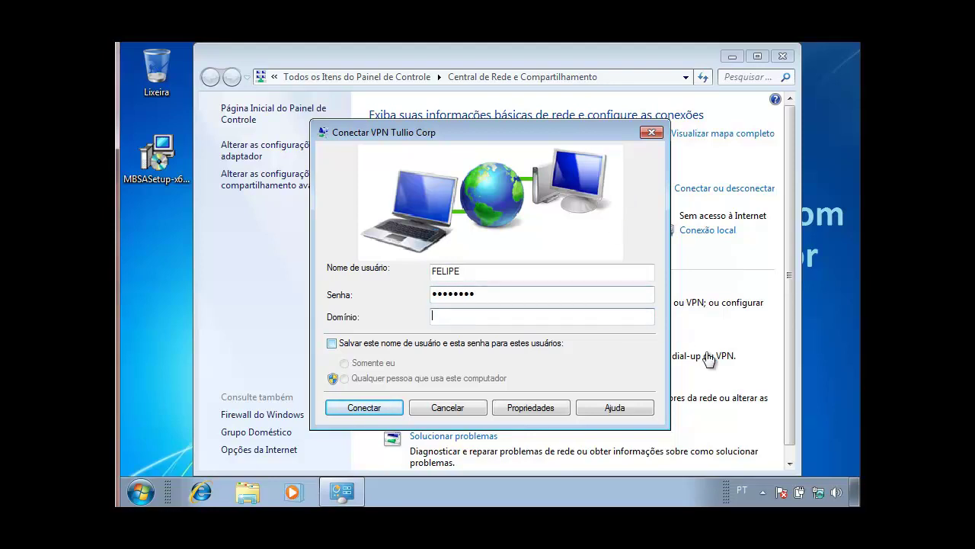
text(EDSON)
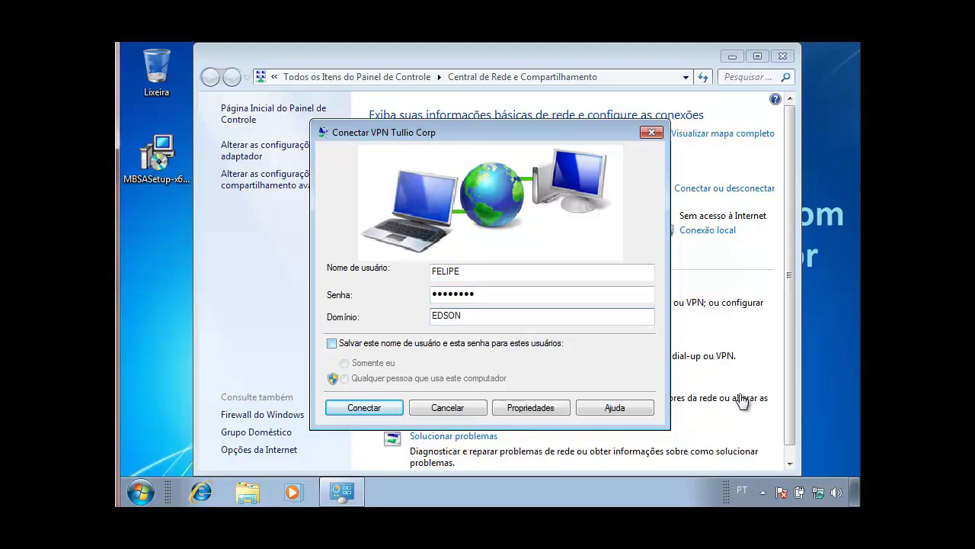
key(Tab)
key(space)
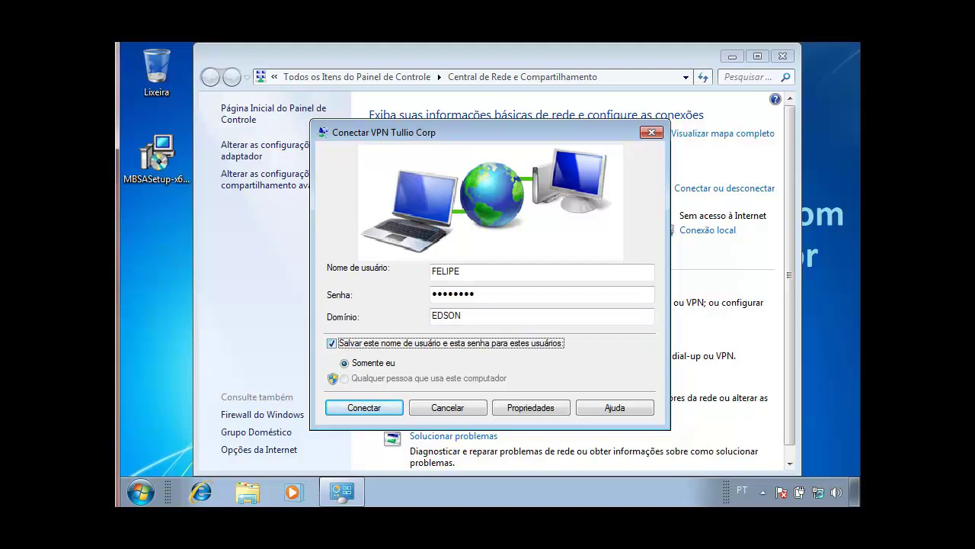
key(space)
key(Return)
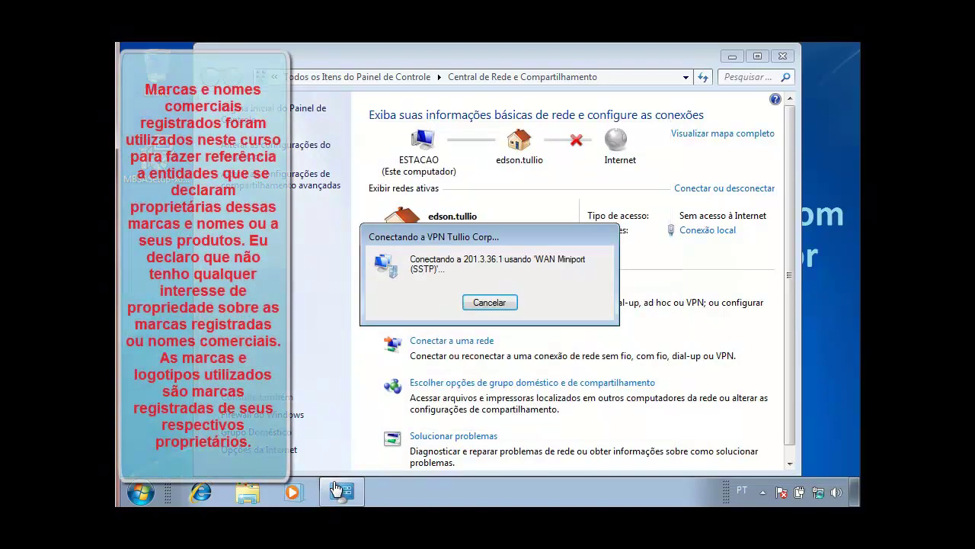
Choose a location type for the newly connected network.
key(Up)
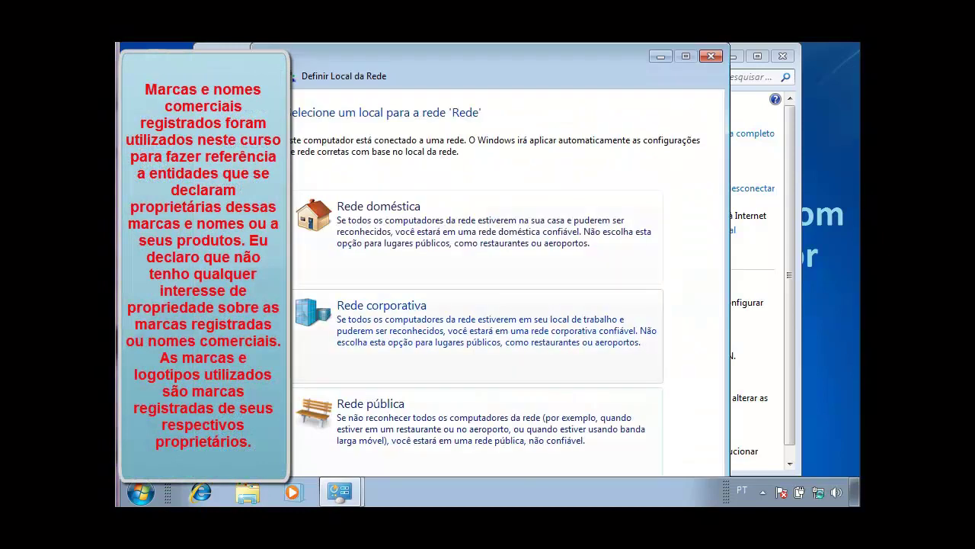
key(Down)
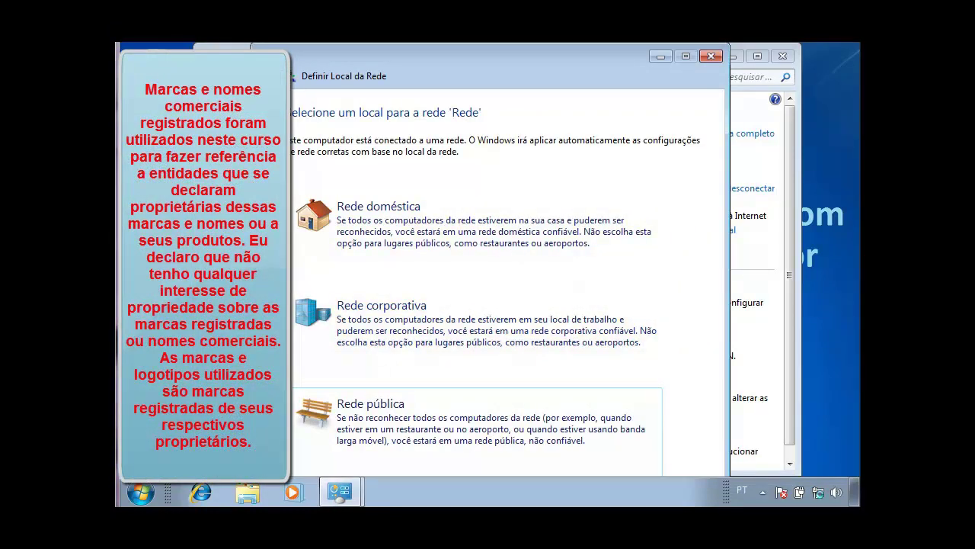